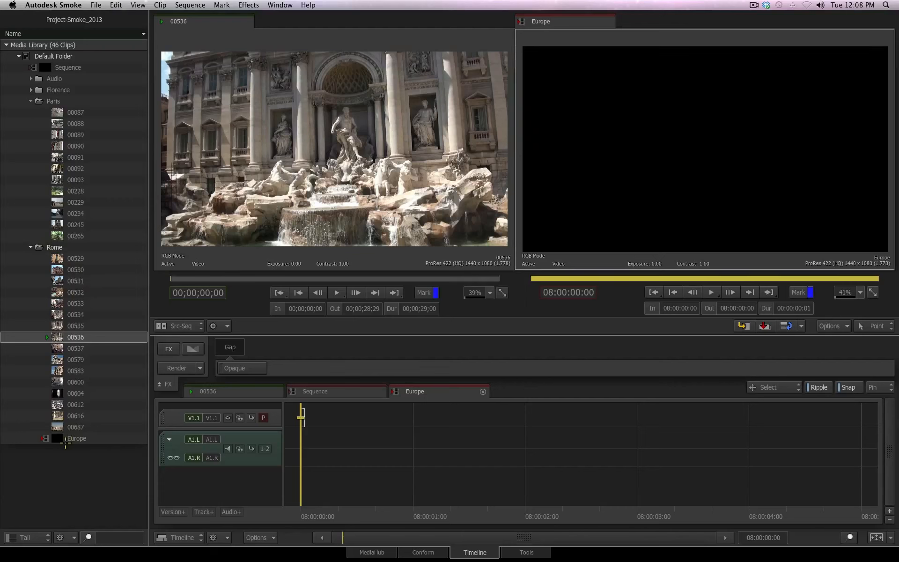
Step: Move the Europe sequence to the top of the Default Folder in the media library
drag(74, 438, 51, 61)
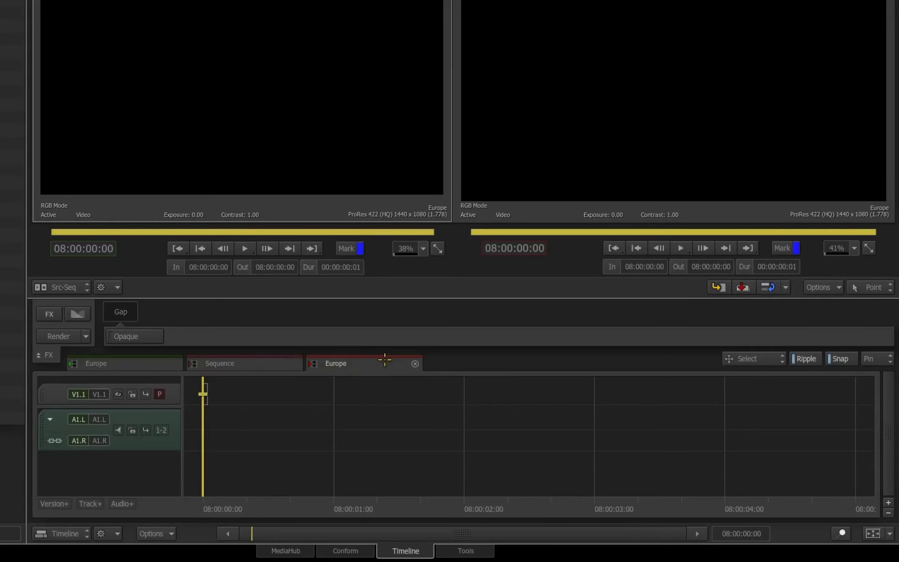
Step: Preview the Paris clips one by one in the source viewer, ending on clip 00234
click(72, 124)
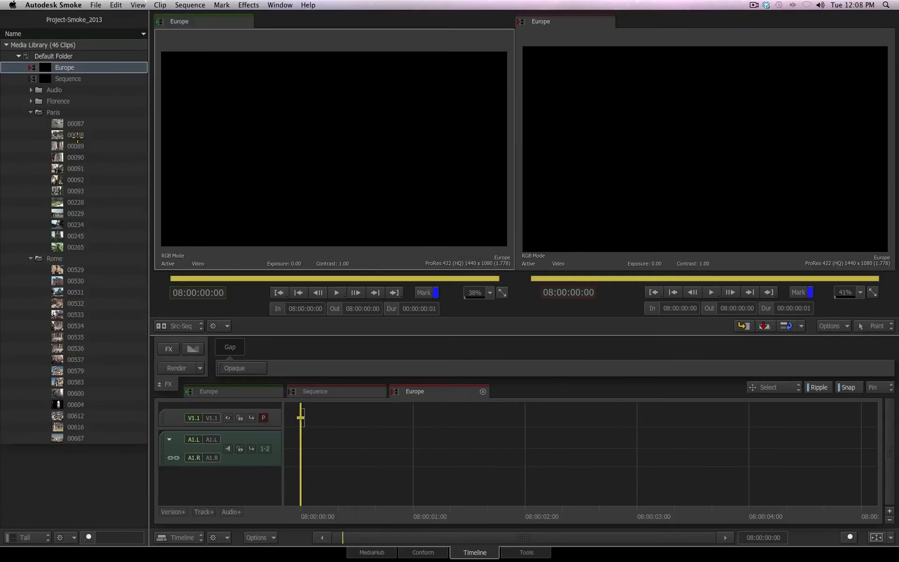
click(77, 136)
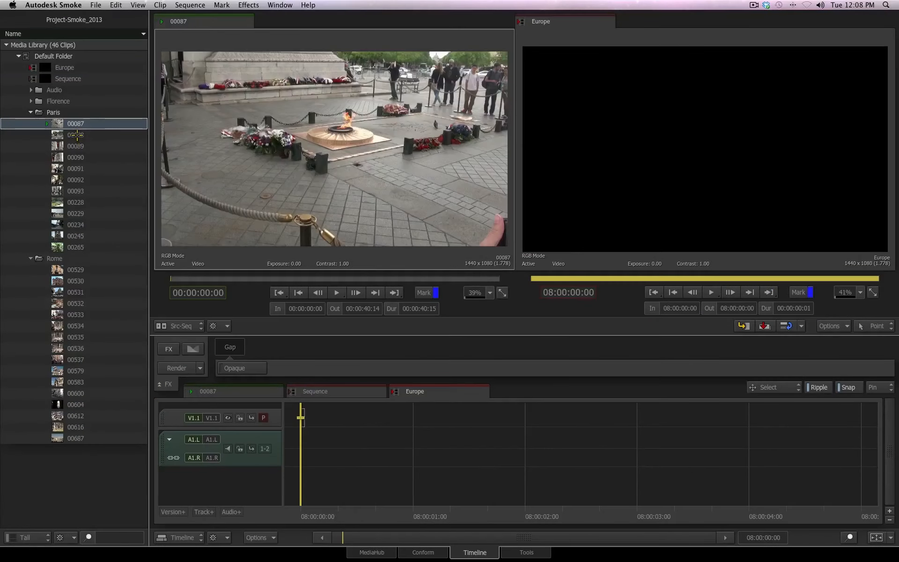
click(74, 180)
click(75, 191)
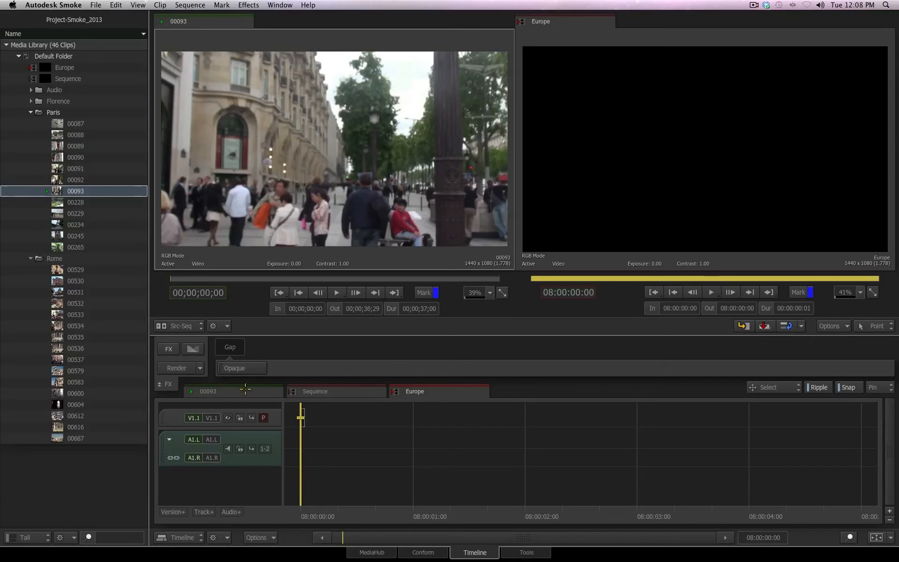
click(82, 202)
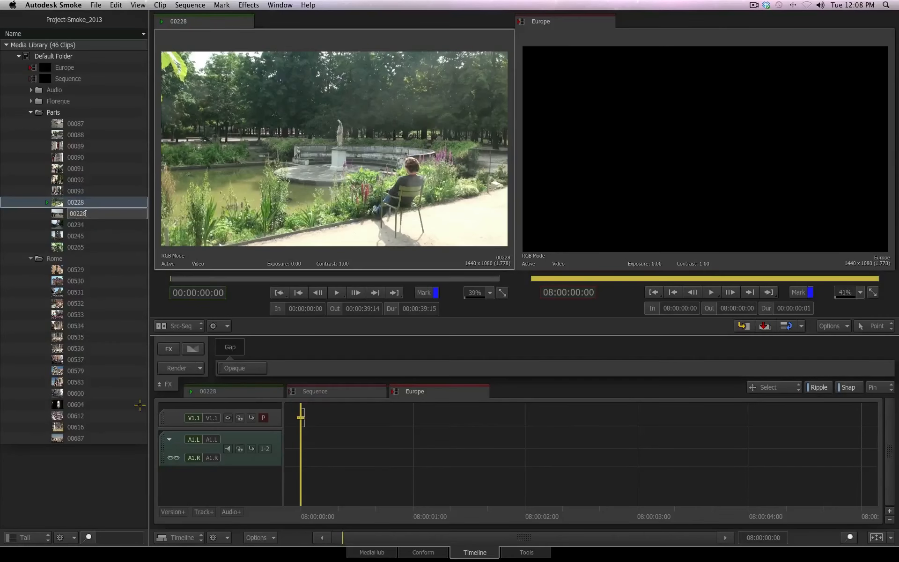
key(Down)
key(Down)
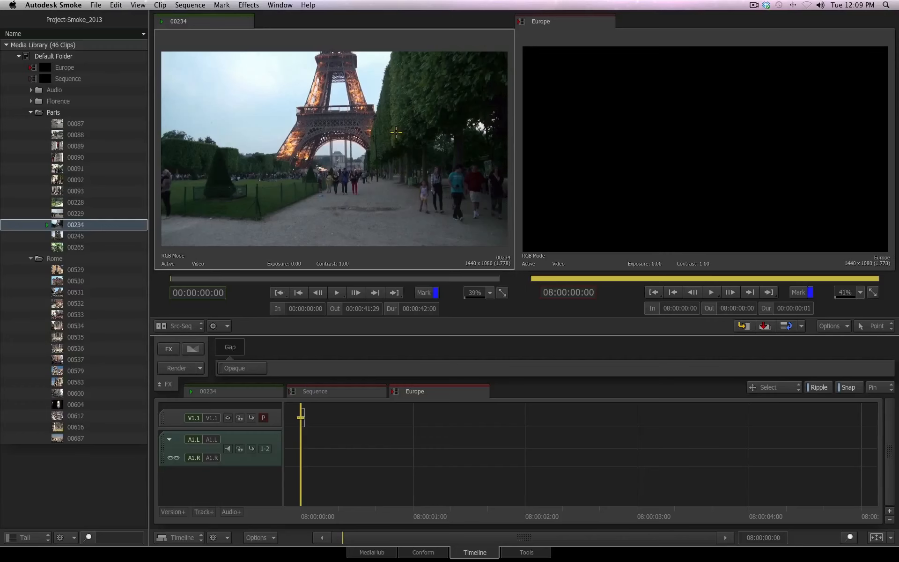
click(234, 391)
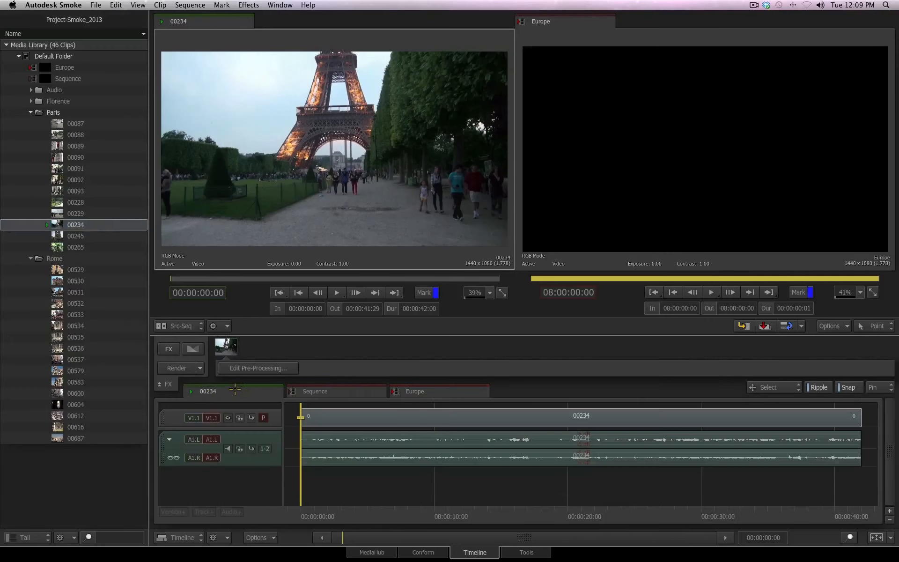
click(82, 227)
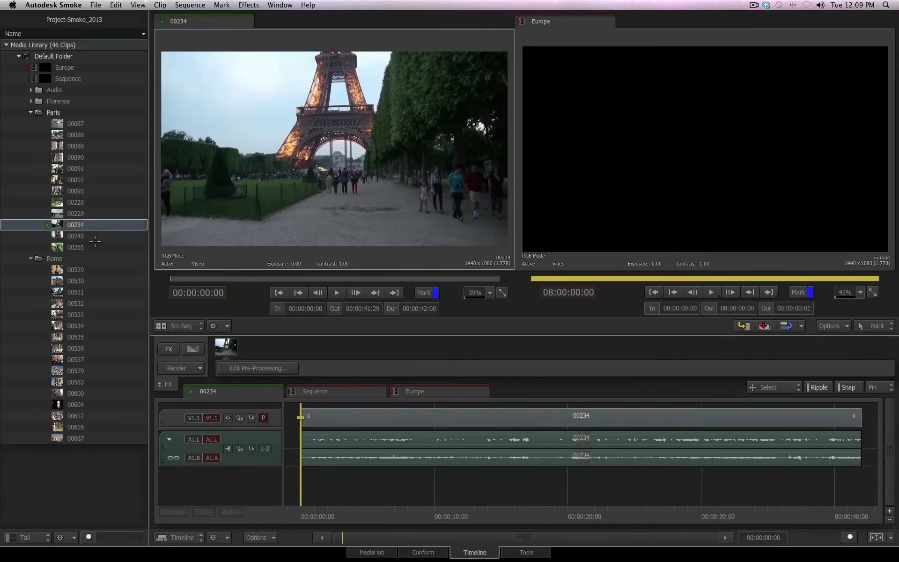
key(Down)
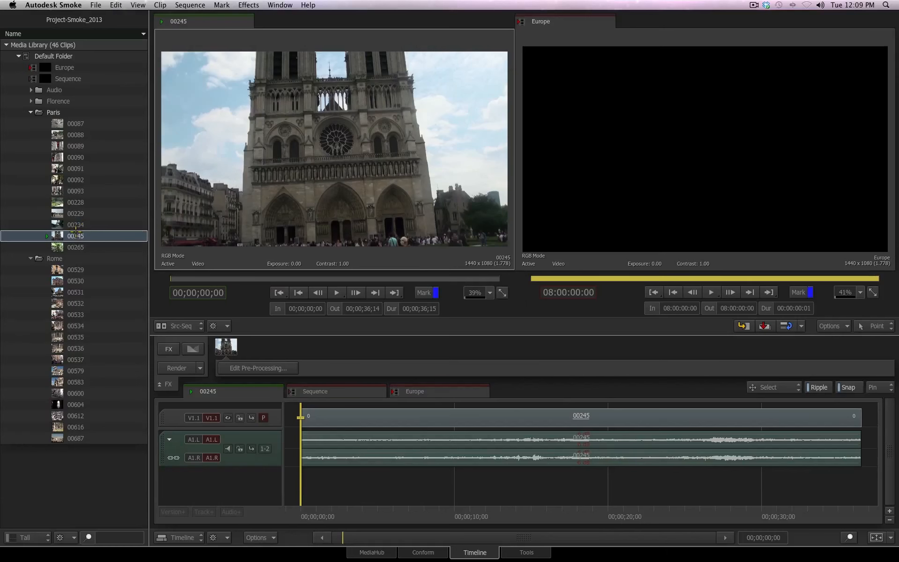
click(75, 223)
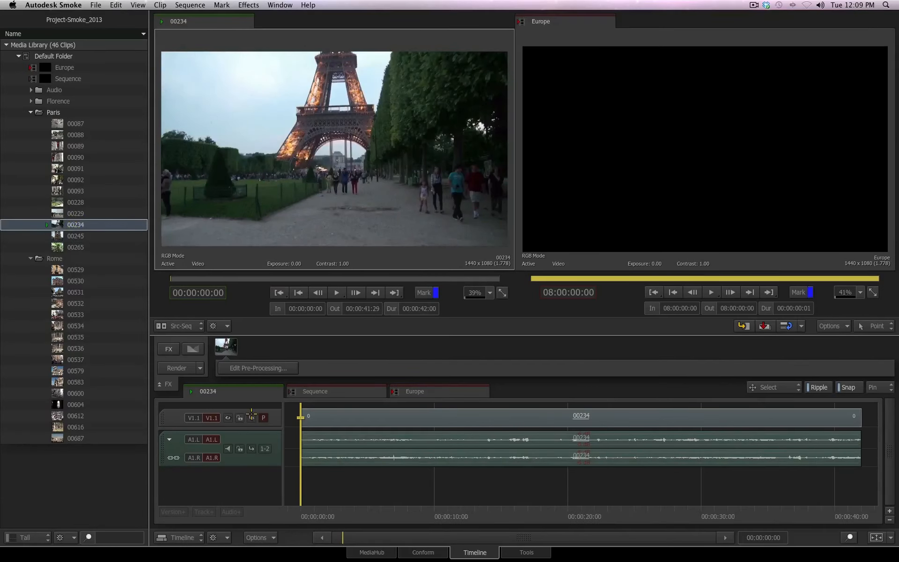
Step: Switch the timeline to the Europe sequence and close the Sequence tab
click(428, 391)
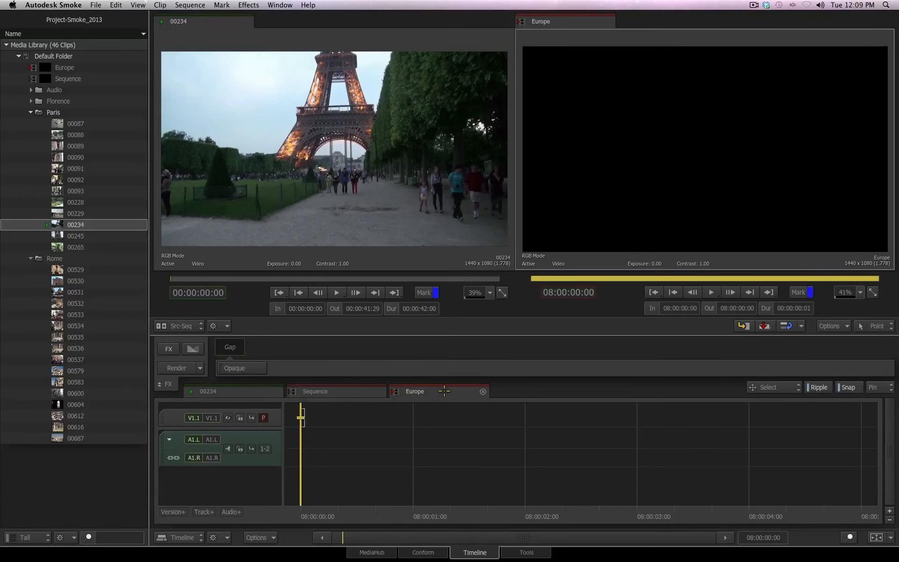
click(379, 391)
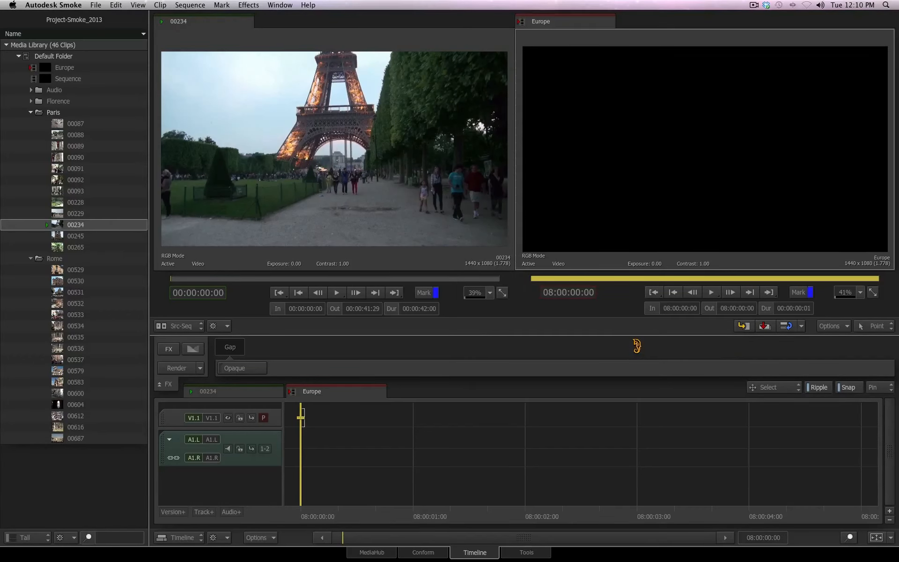
Step: Play clip 00536 and mark an In point at 00;00;04;02 and an Out point at 00;00;09;00
click(80, 348)
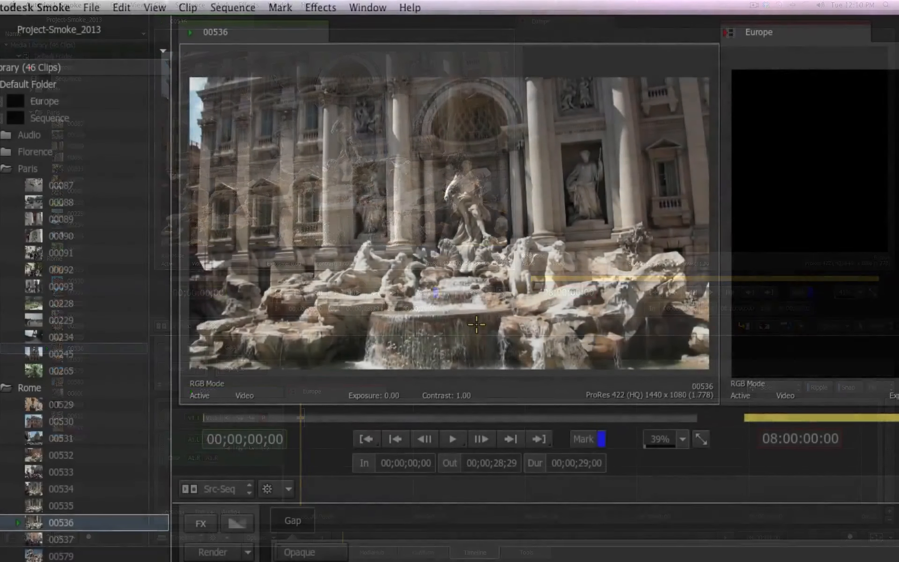
click(452, 438)
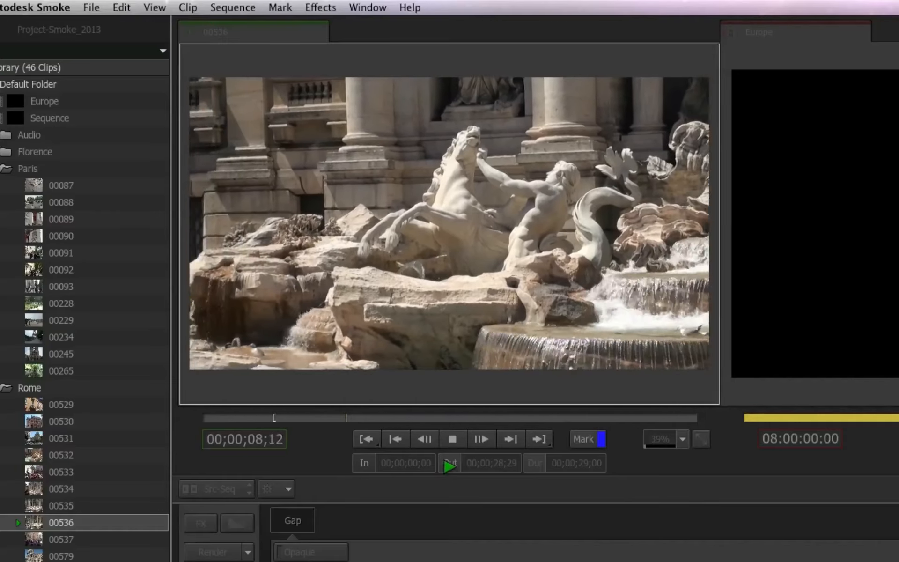
click(447, 463)
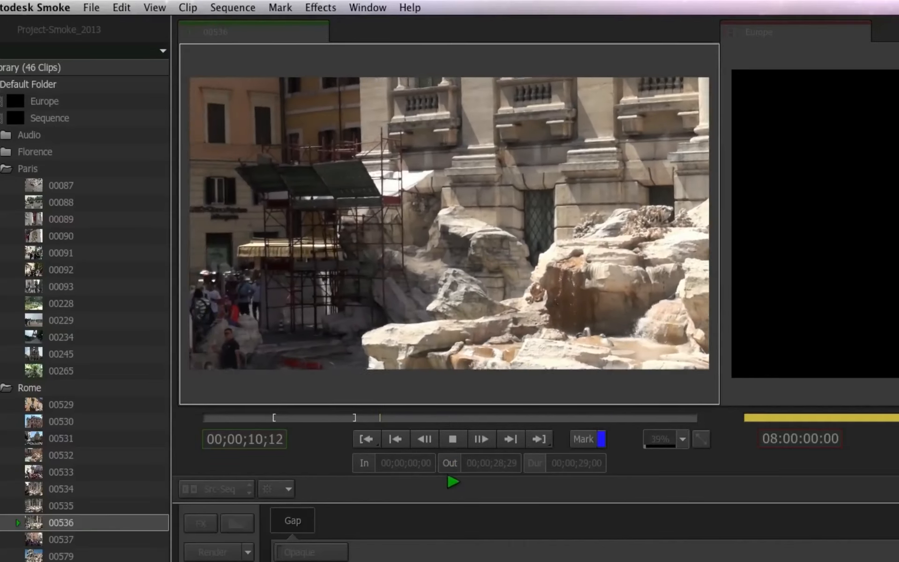
click(452, 438)
key(space)
key(space)
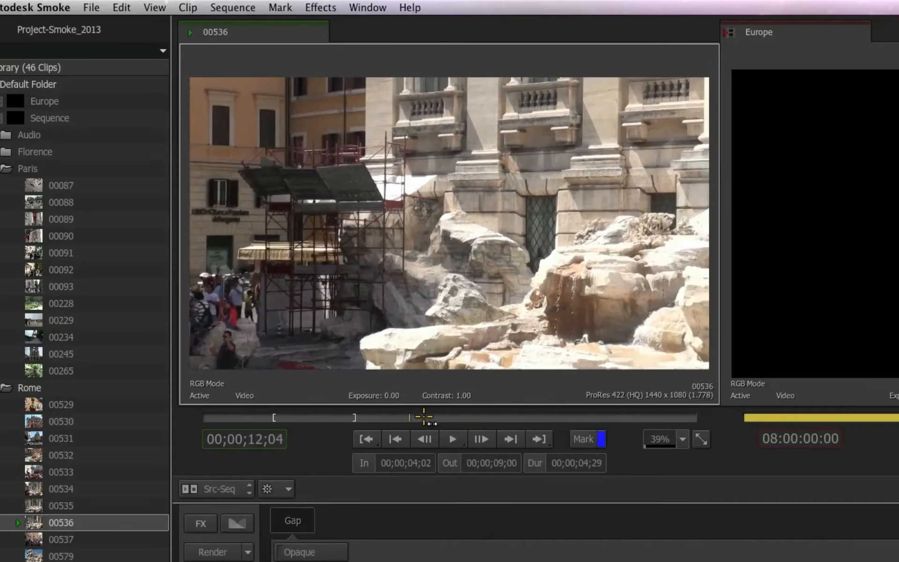
drag(424, 417, 308, 419)
drag(257, 439, 281, 416)
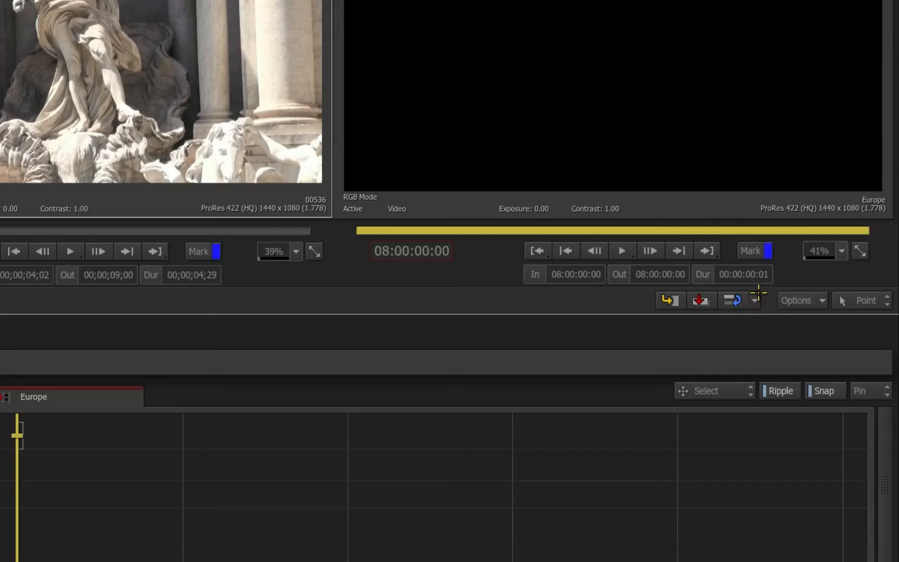
Step: Insert the marked section of clip 00536 at the start of the Europe sequence
click(759, 300)
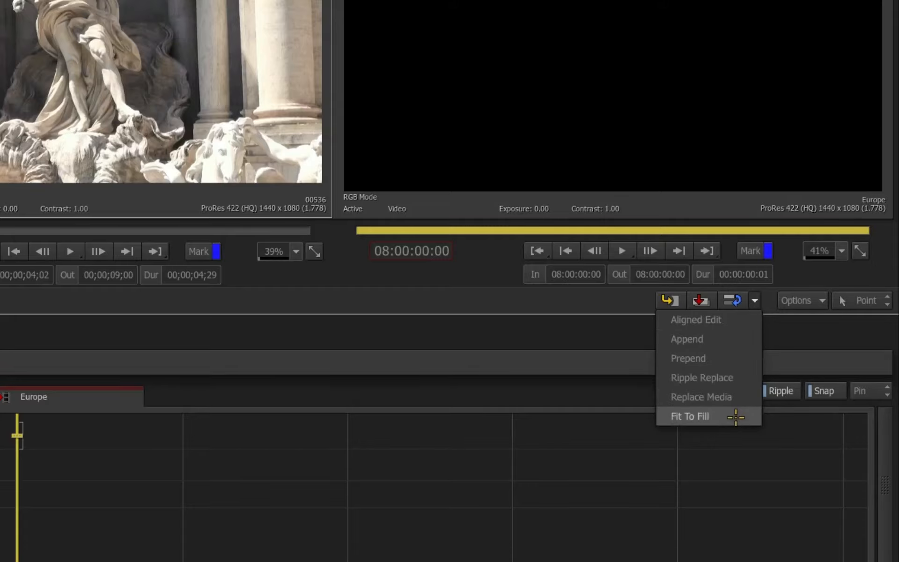
click(736, 417)
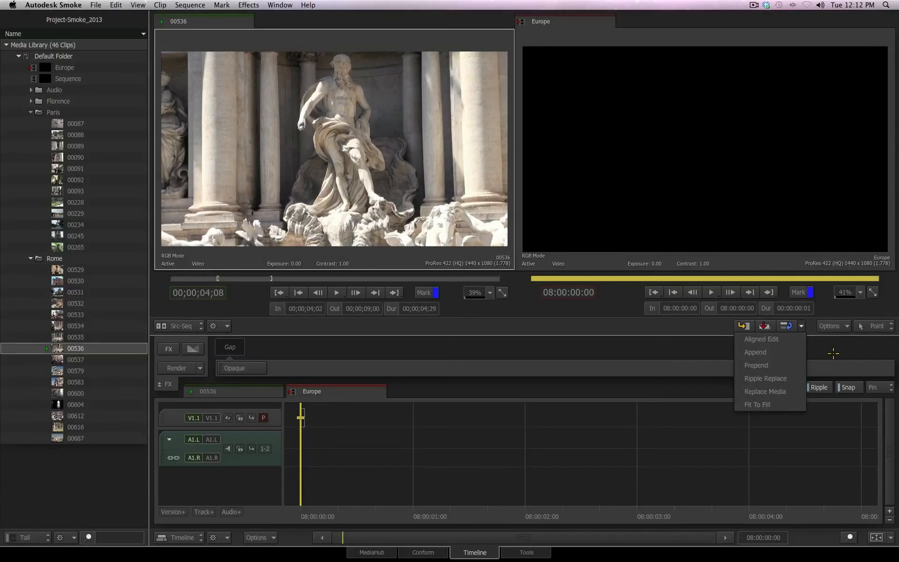
click(838, 350)
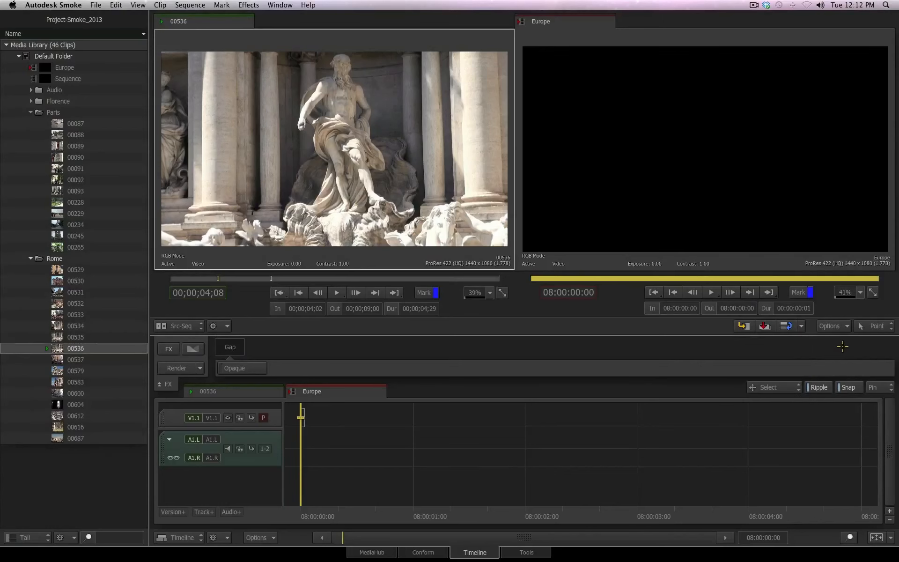
click(743, 326)
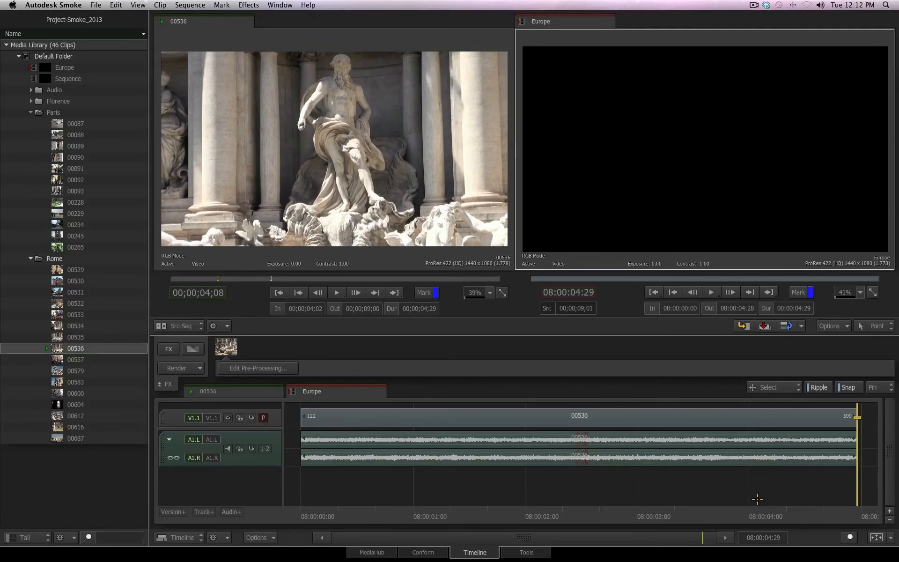
Step: Mark clip 00583 from 00;00;02;06 to 00;00;07;06 and insert it after 00536 in the sequence
click(80, 382)
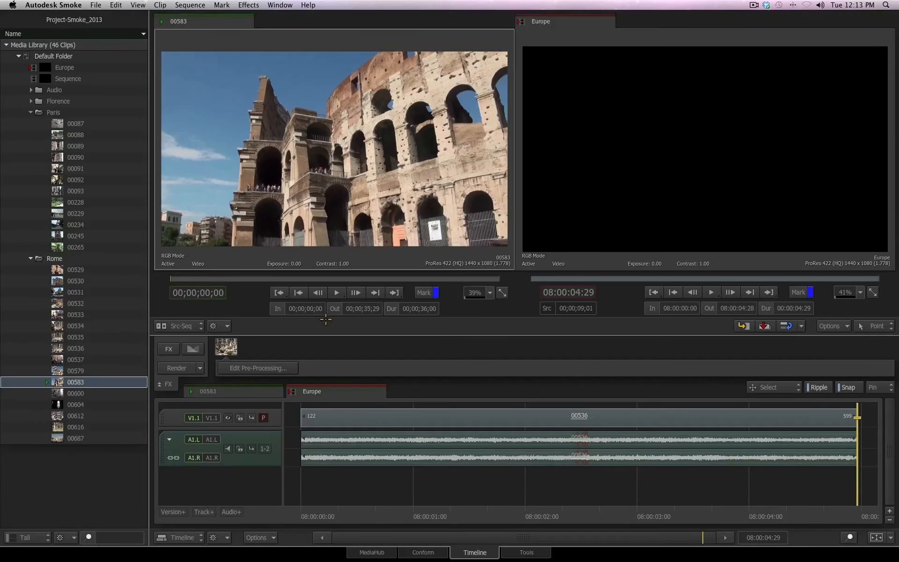
click(335, 293)
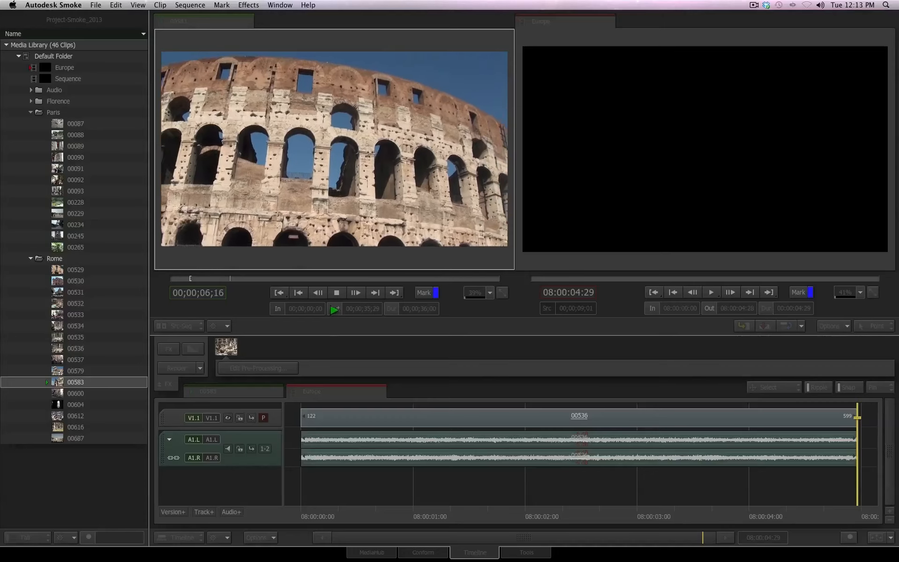
click(335, 307)
click(336, 292)
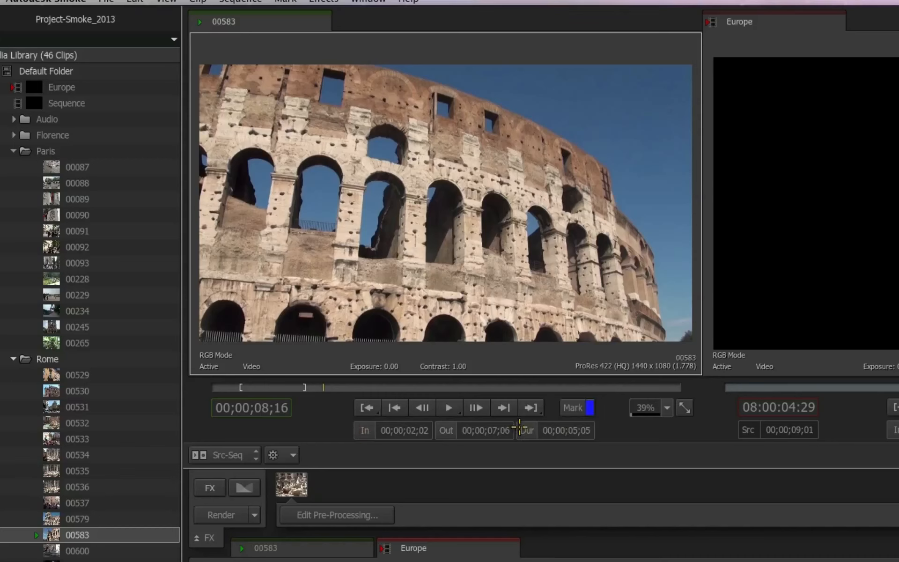
mouse_move(388, 435)
mouse_down()
mouse_move(422, 437)
mouse_move(407, 438)
mouse_move(414, 433)
mouse_move(422, 486)
mouse_up()
click(414, 433)
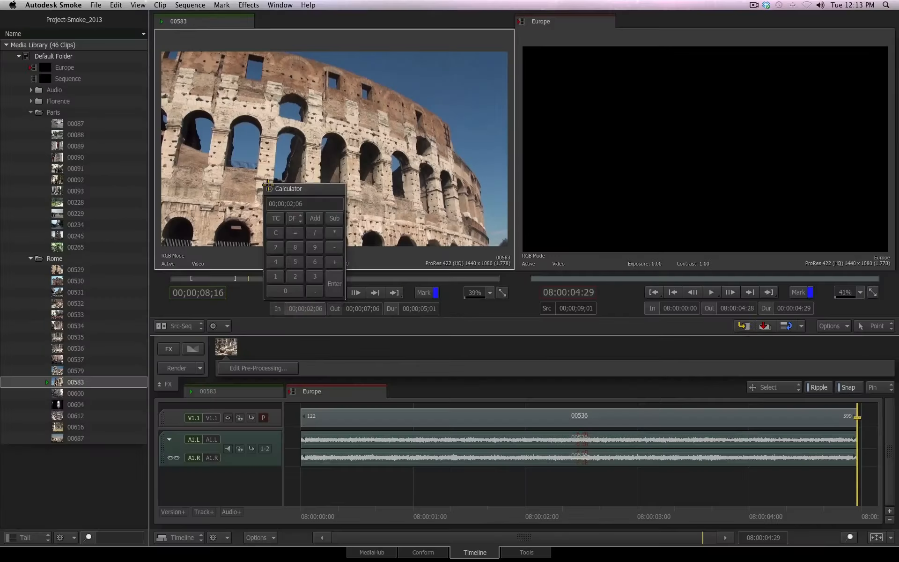
click(743, 326)
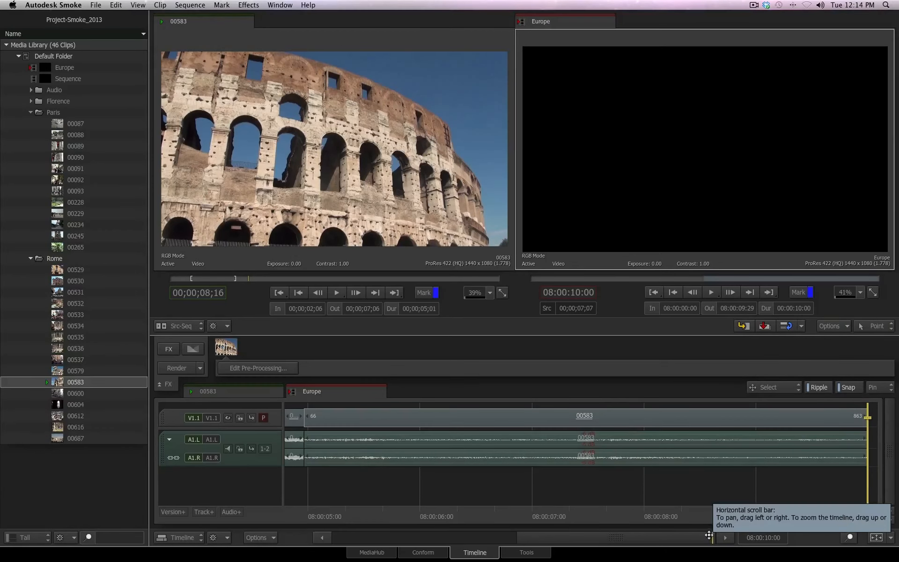
Step: Mark clip 00228 with an In point at 00:00:02:00 and an Out point at 00:00:05:20
drag(710, 536, 698, 486)
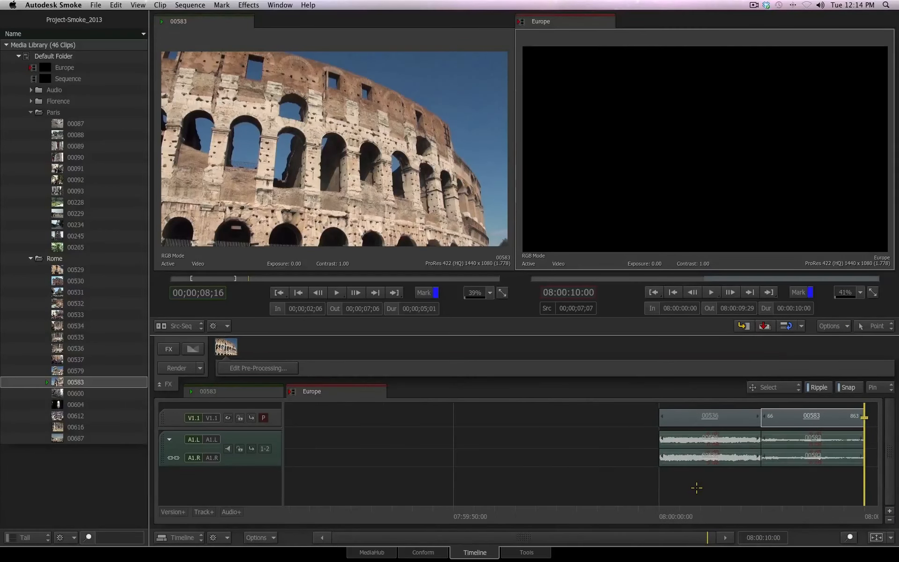
drag(658, 534, 686, 528)
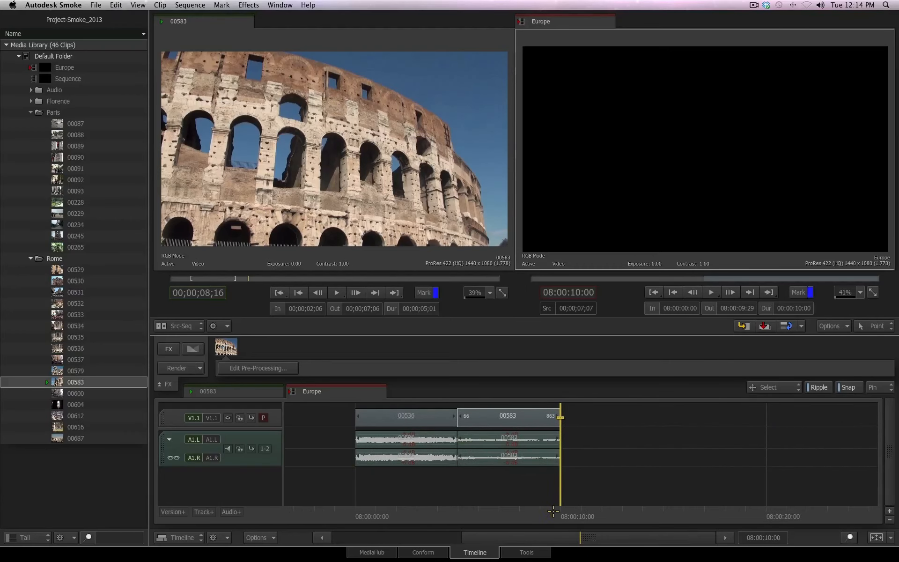
mouse_move(553, 512)
mouse_down()
mouse_move(376, 509)
mouse_move(560, 508)
mouse_up()
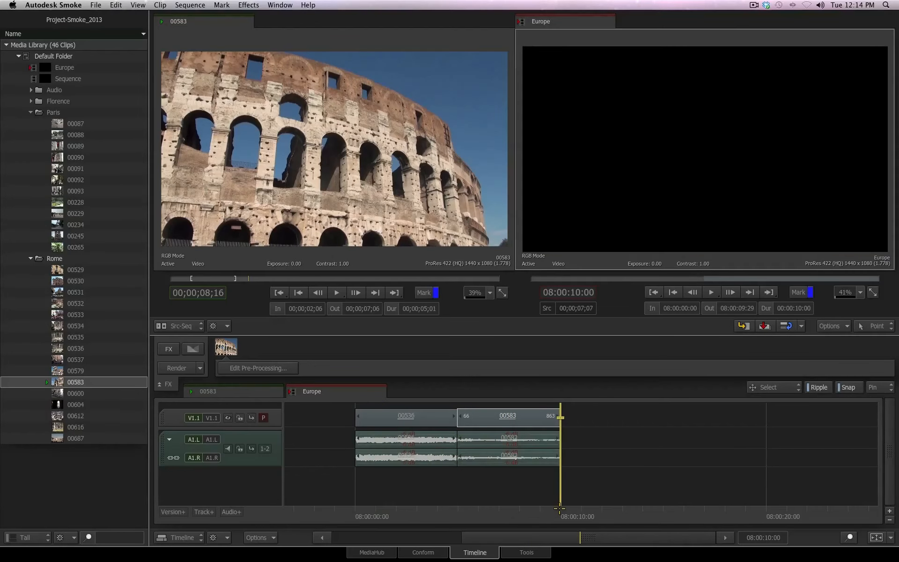
click(64, 201)
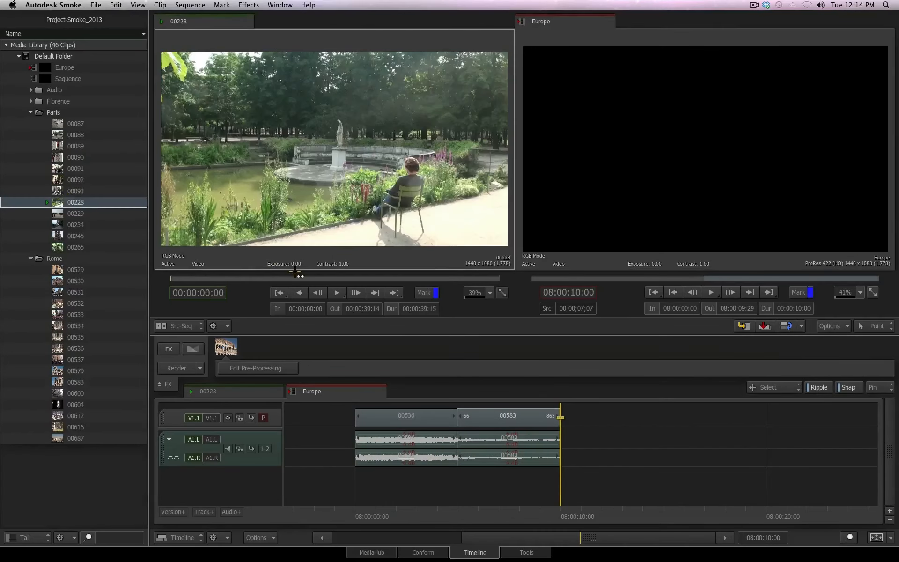
click(336, 292)
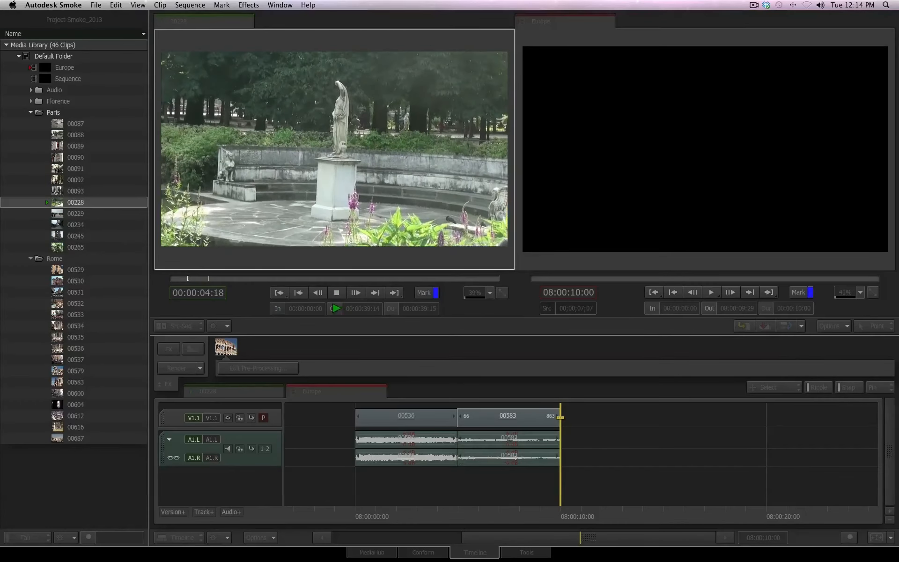
click(335, 308)
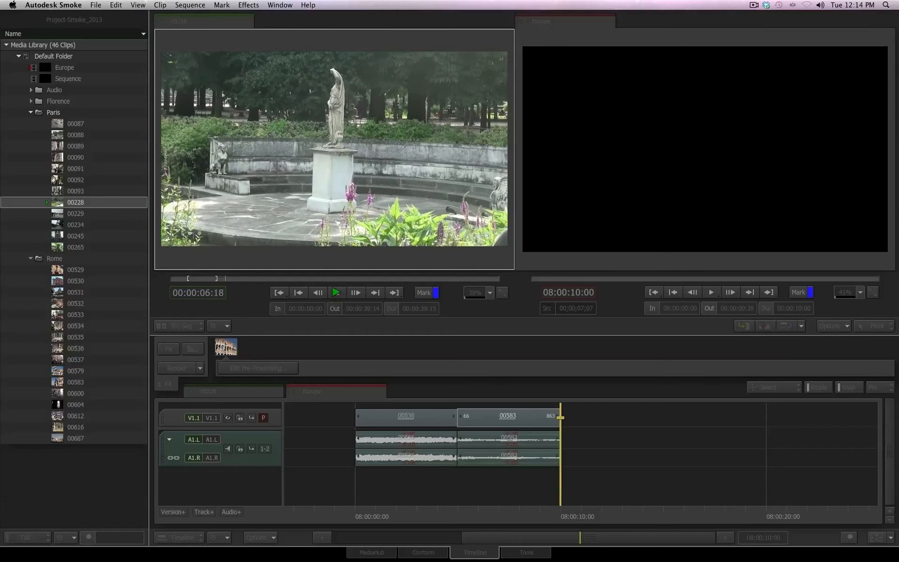
click(336, 293)
Step: Place the positioner at the cut between 00536 and 00583 and insert the marked 00228 section there
drag(558, 514, 456, 513)
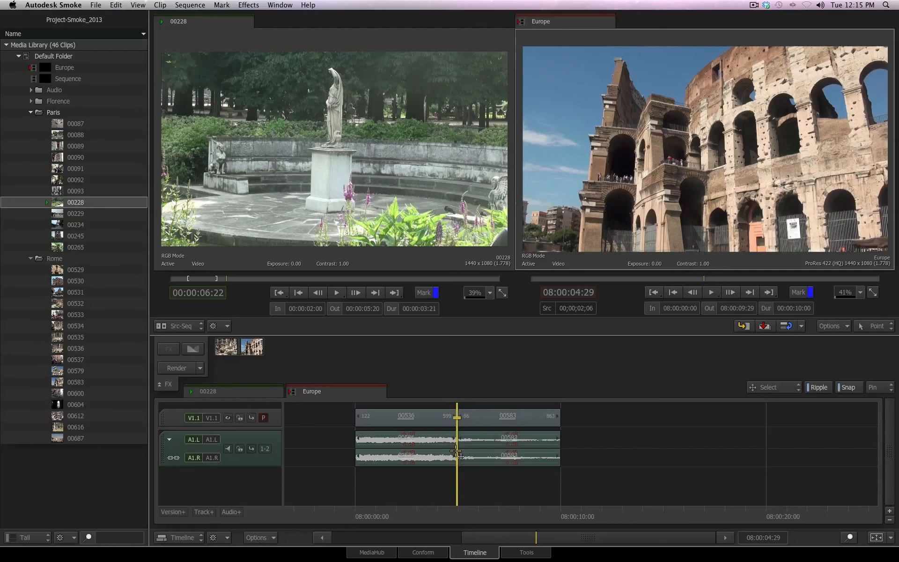
click(856, 383)
drag(482, 519, 459, 514)
click(848, 388)
click(684, 426)
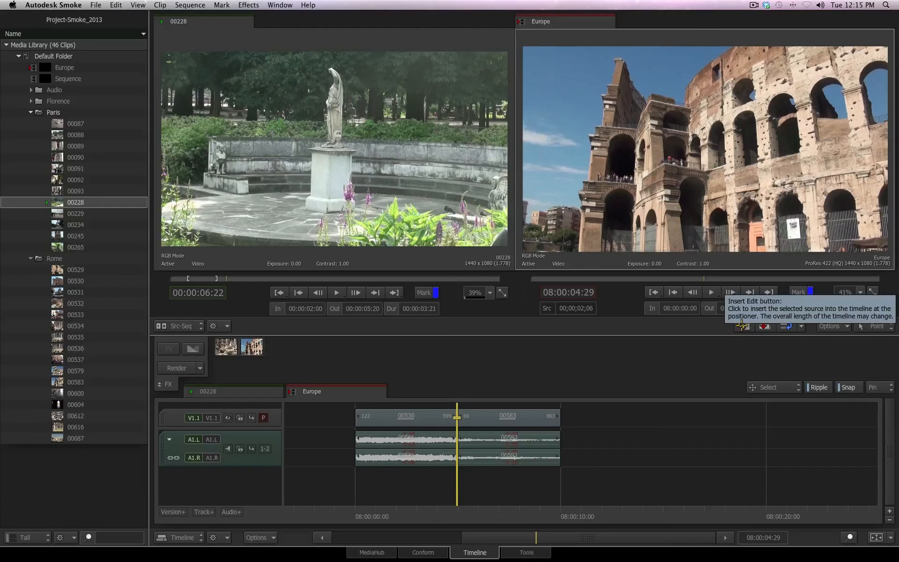
click(741, 326)
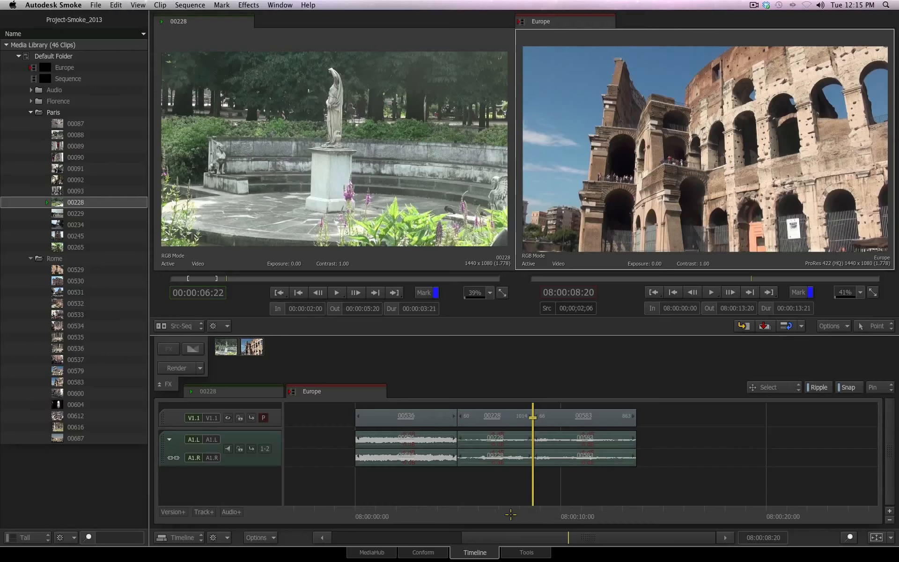
Step: Undo the insertion of clip 00228 into the Europe sequence
drag(511, 514, 479, 515)
click(482, 420)
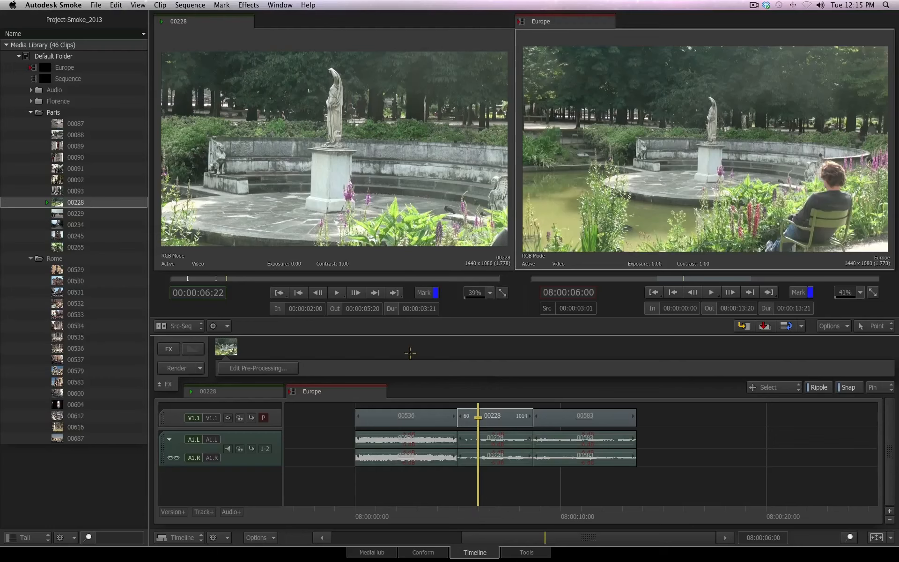
click(116, 5)
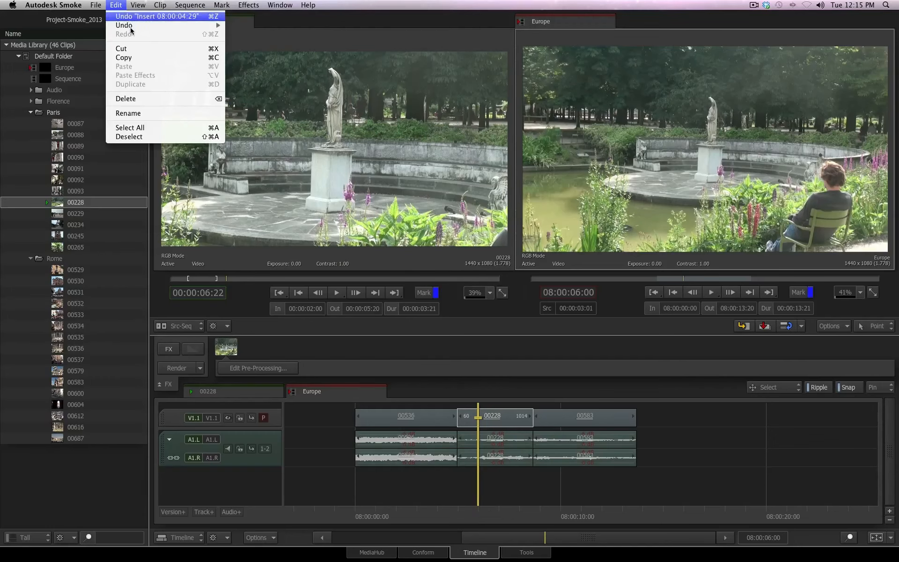
click(134, 16)
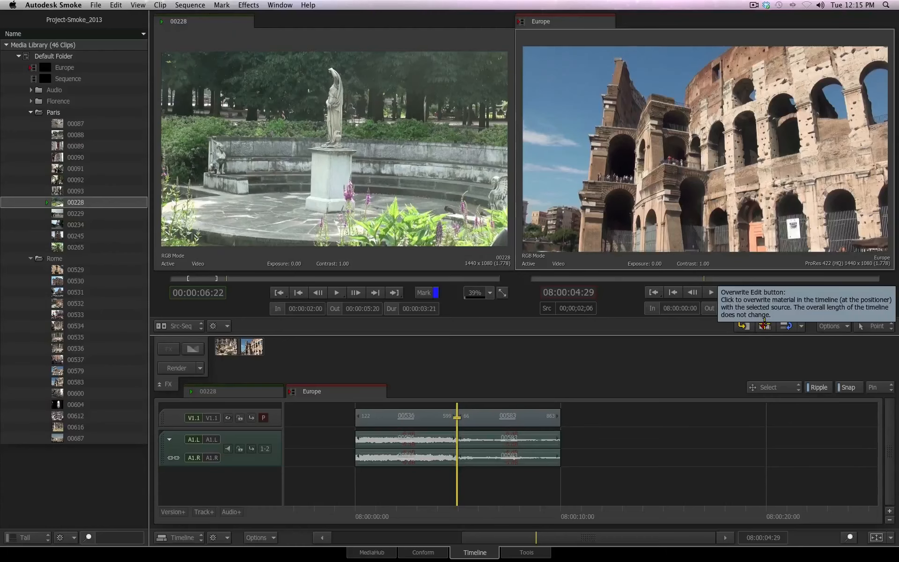
Step: Overwrite the marked 00228 section into the sequence at the positioner, then undo the overwrite
click(670, 294)
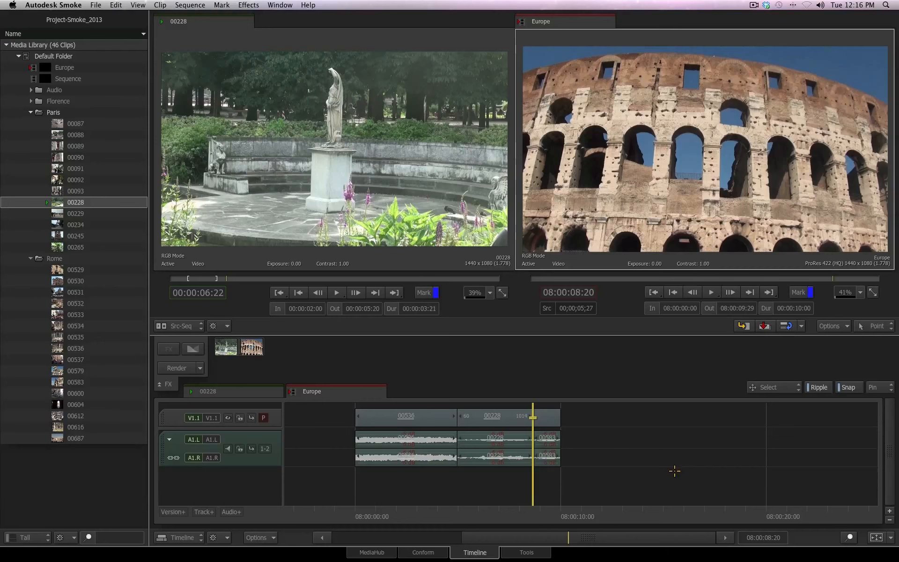
key(super+z)
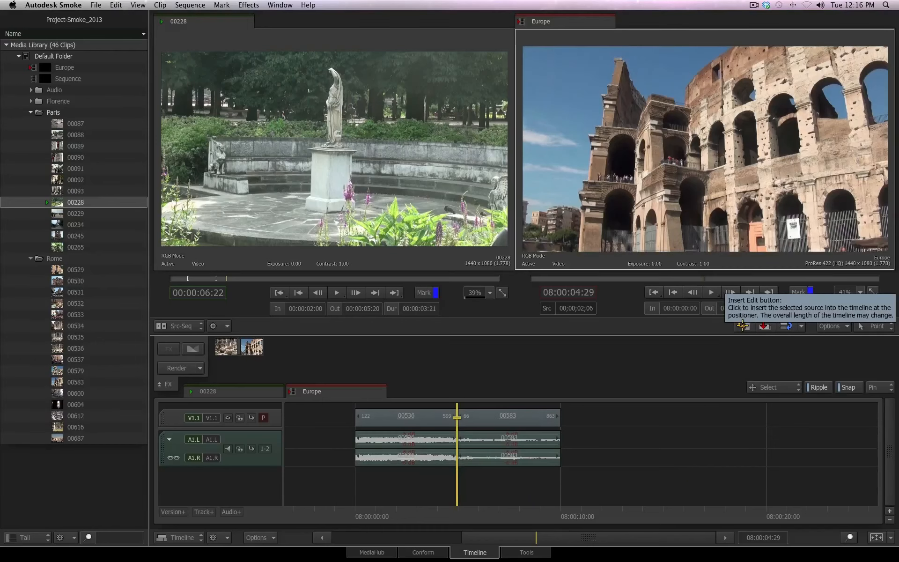
Step: Insert the marked 00228 section again at the cut between 00536 and 00583
click(743, 326)
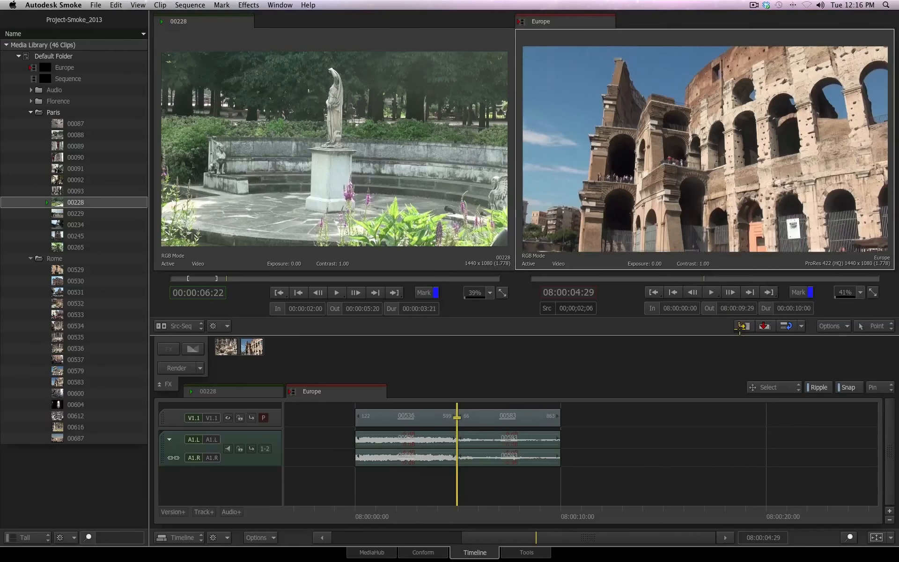
drag(526, 516, 479, 509)
click(522, 417)
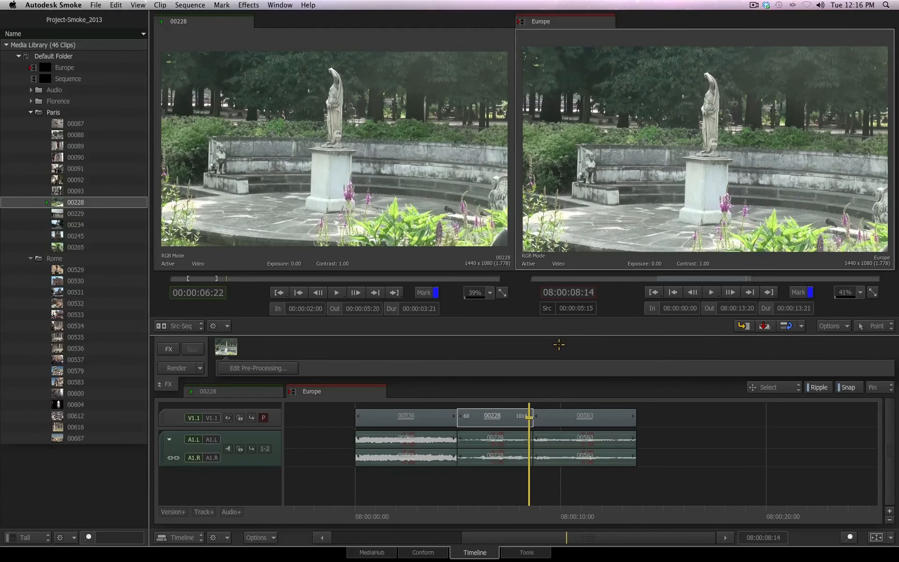
key(v)
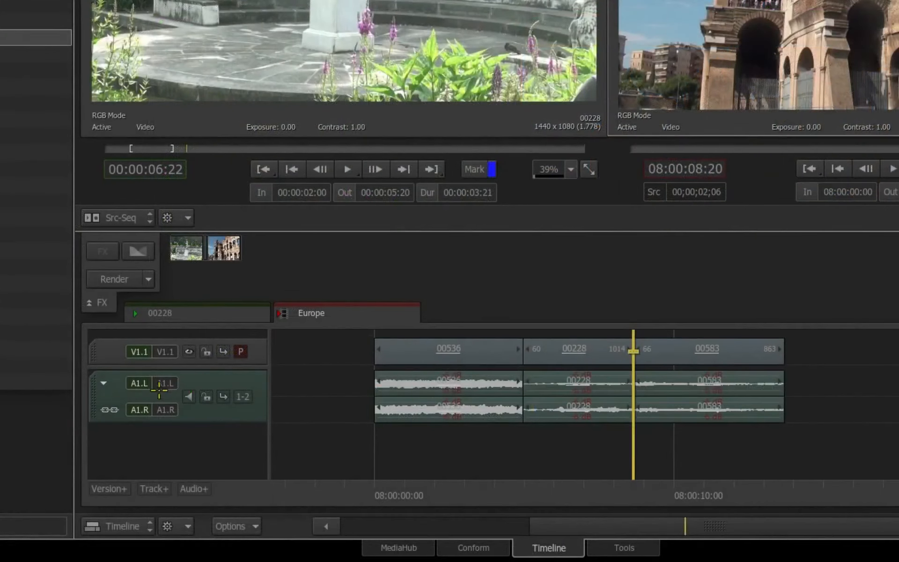
Step: Lock the sequence audio tracks and park the positioner at the end of the sequence
click(206, 396)
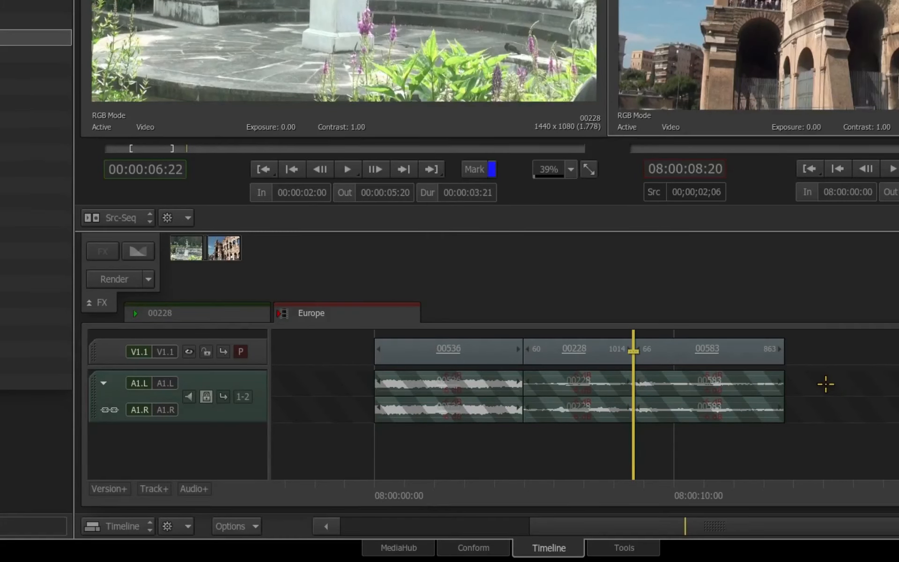
drag(640, 494, 785, 502)
click(783, 350)
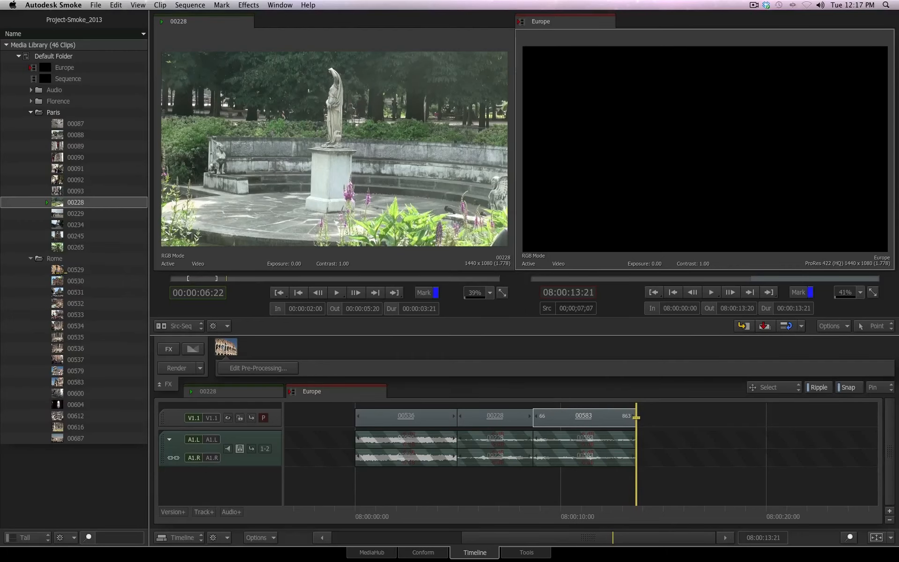
Step: Load clip 00530, mark In at 00;00;03;28 and Out at 00;00;08;16, and insert it at the sequence end
double_click(71, 281)
drag(183, 280, 261, 280)
click(275, 310)
click(333, 309)
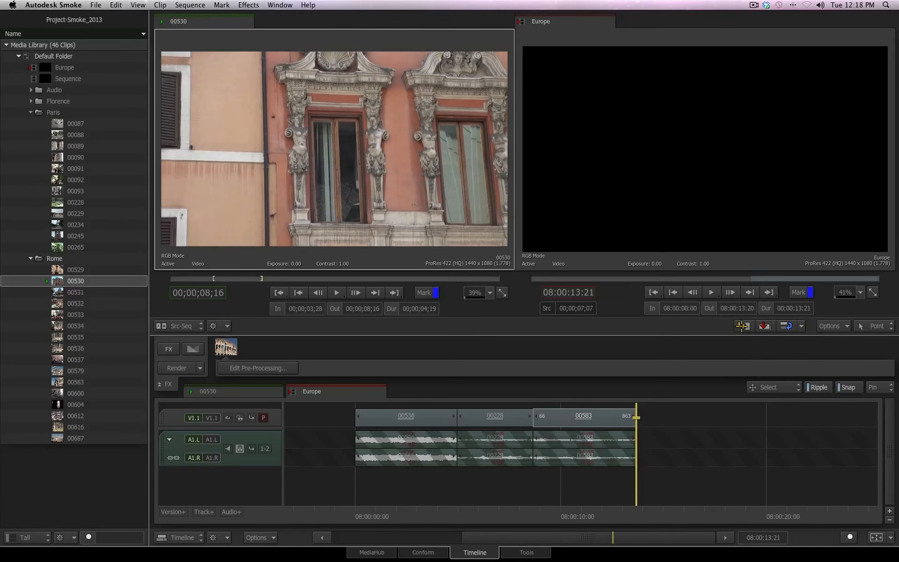
click(742, 326)
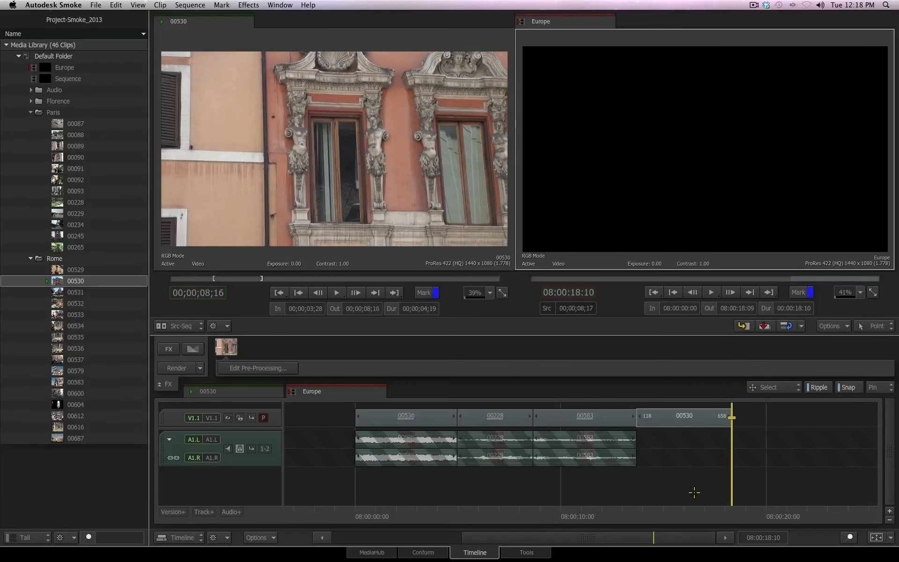
Step: Undo the insertion of 00530 at the end of the sequence
click(227, 391)
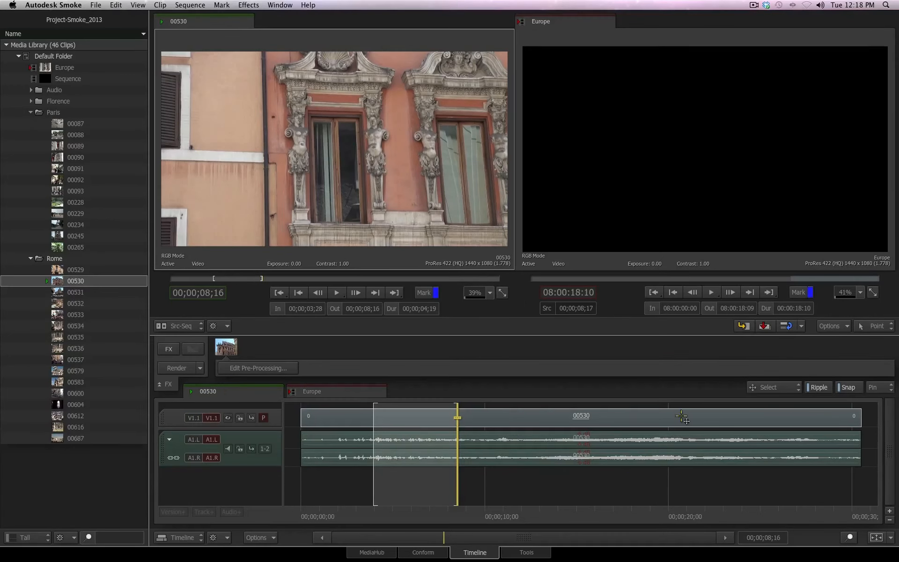
click(318, 391)
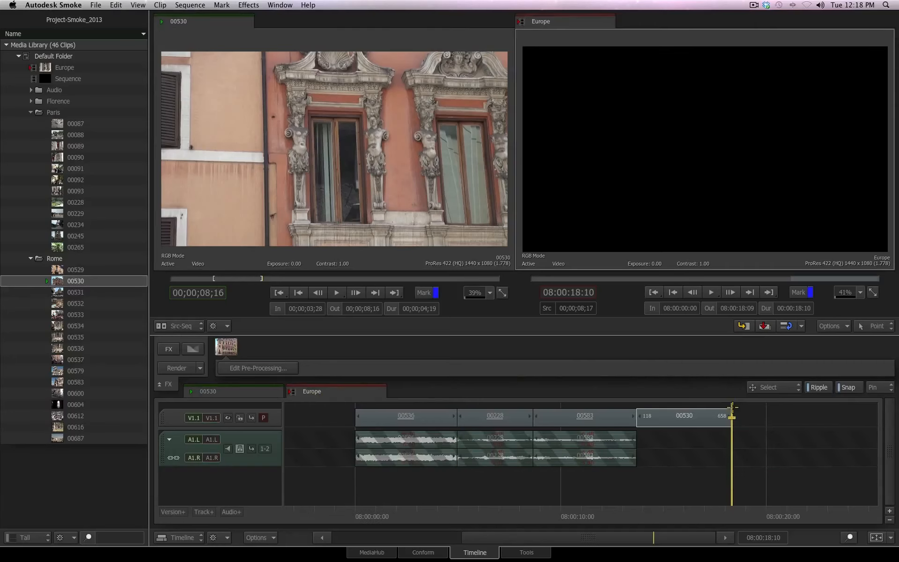
click(115, 5)
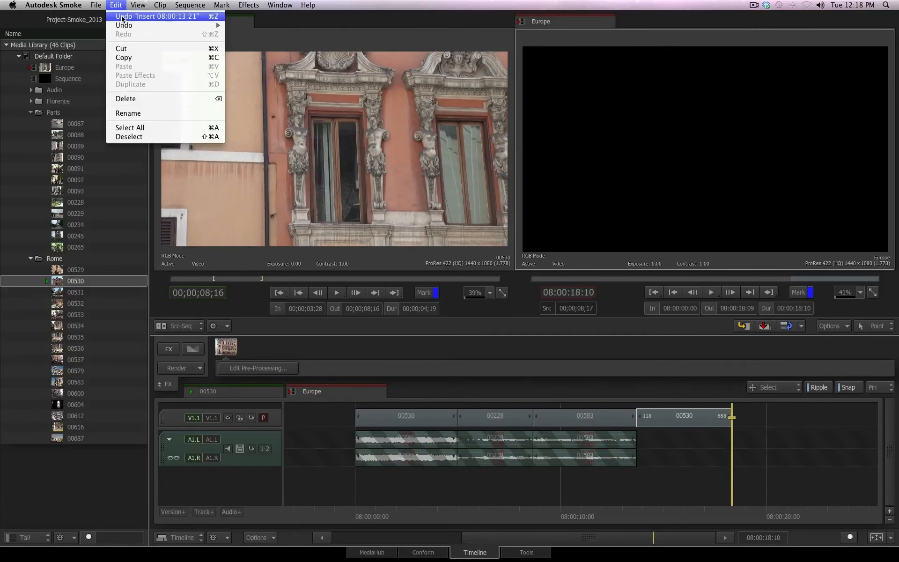
click(122, 17)
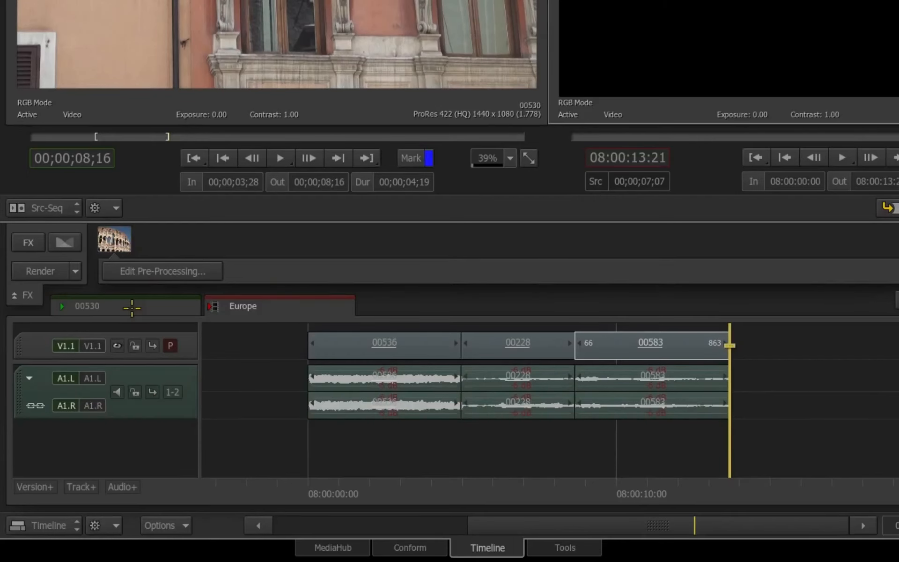
Step: Lock the audio of source clip 00530 and insert its marked section at the sequence end again
click(110, 307)
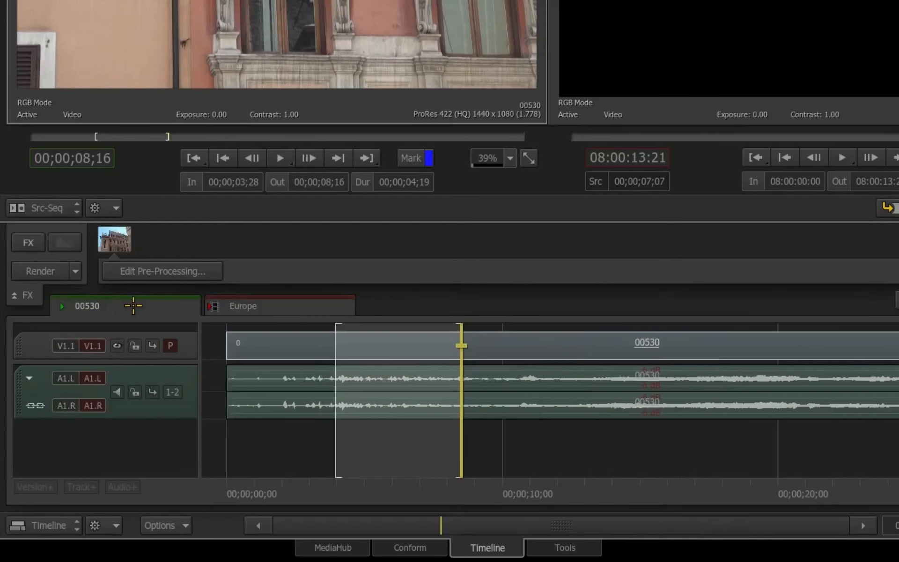
click(135, 392)
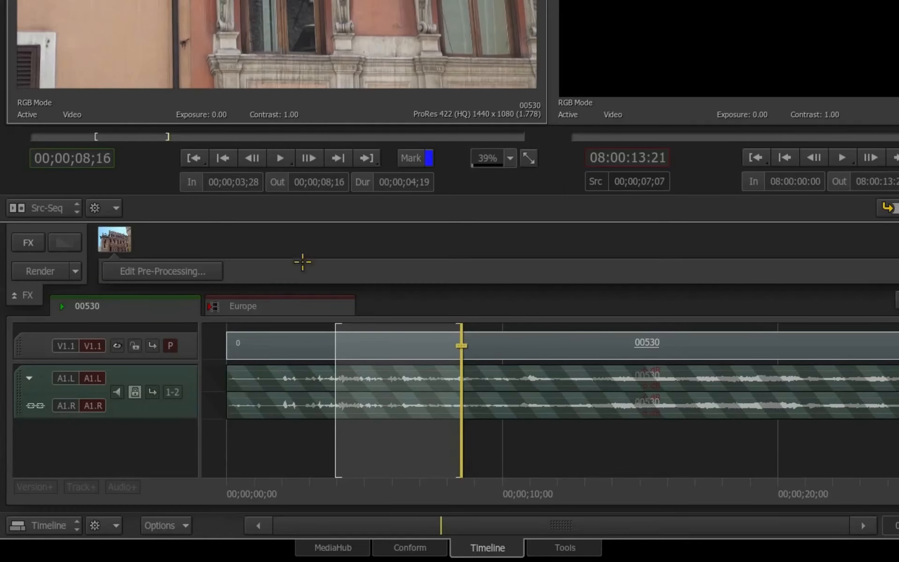
click(243, 306)
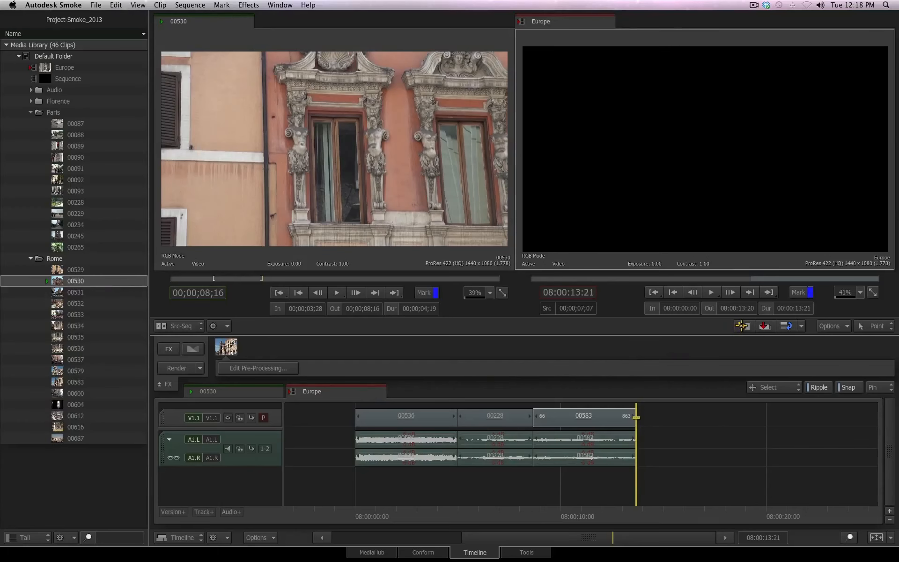
click(742, 326)
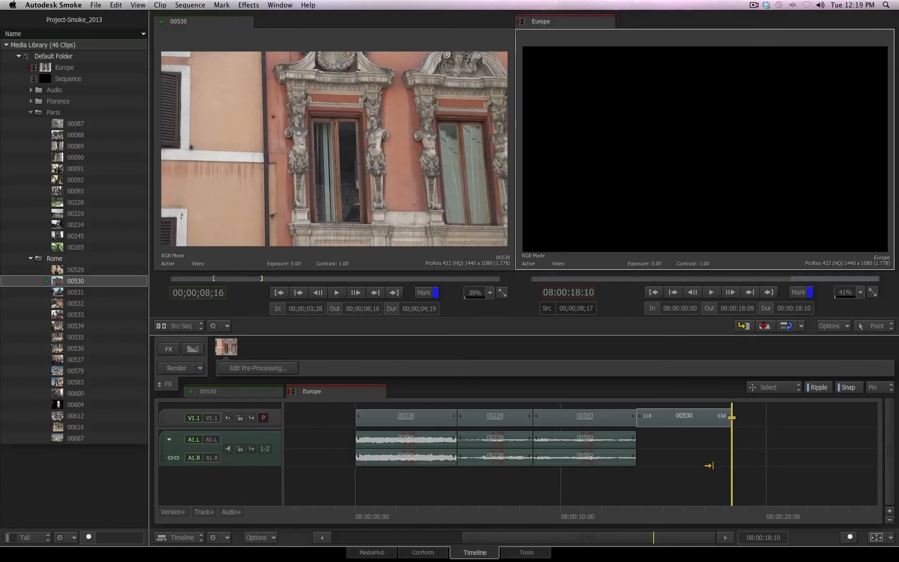
Step: Toggle the sequence audio track lock and the A1.L track patch
click(219, 391)
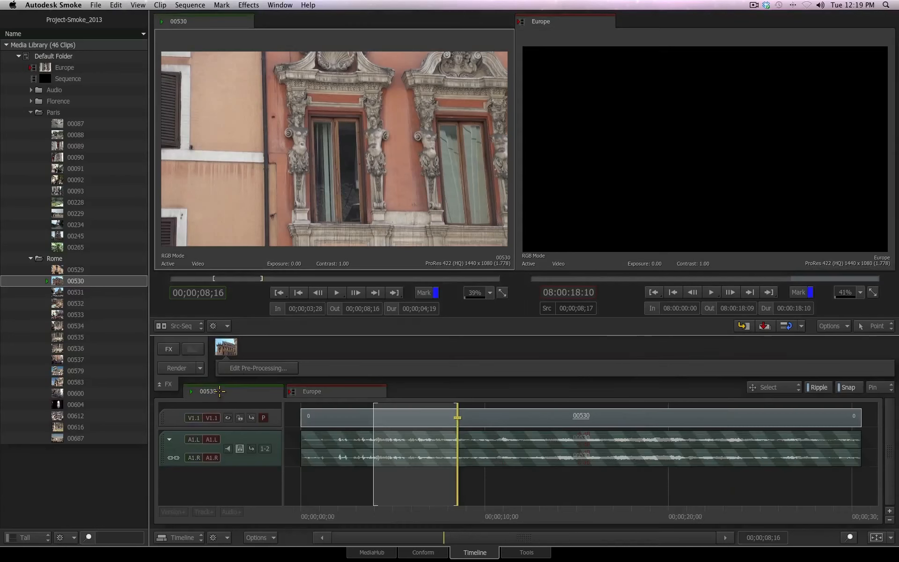
click(325, 391)
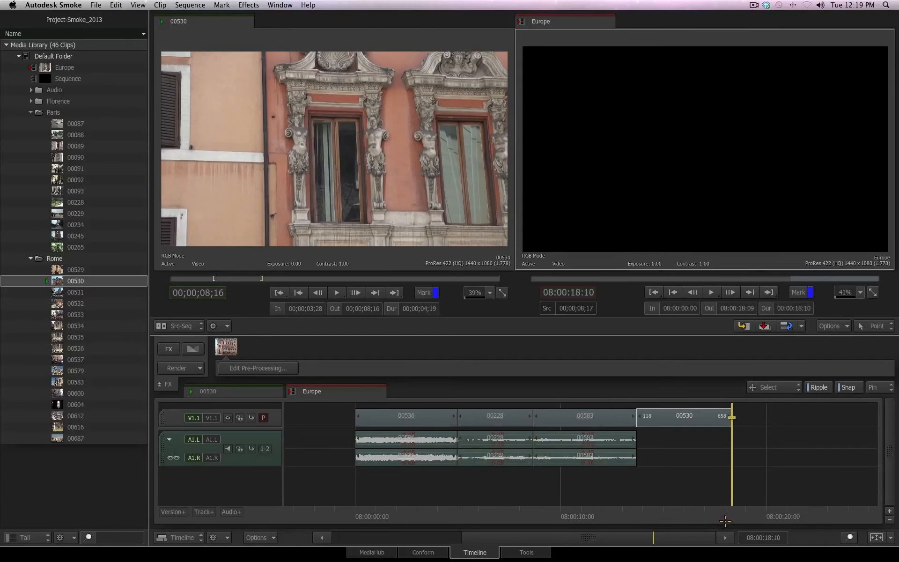
click(240, 448)
click(190, 438)
Step: Load clip 00579 and mark it from 00;00;00;19 to 00;00;01;16
click(73, 371)
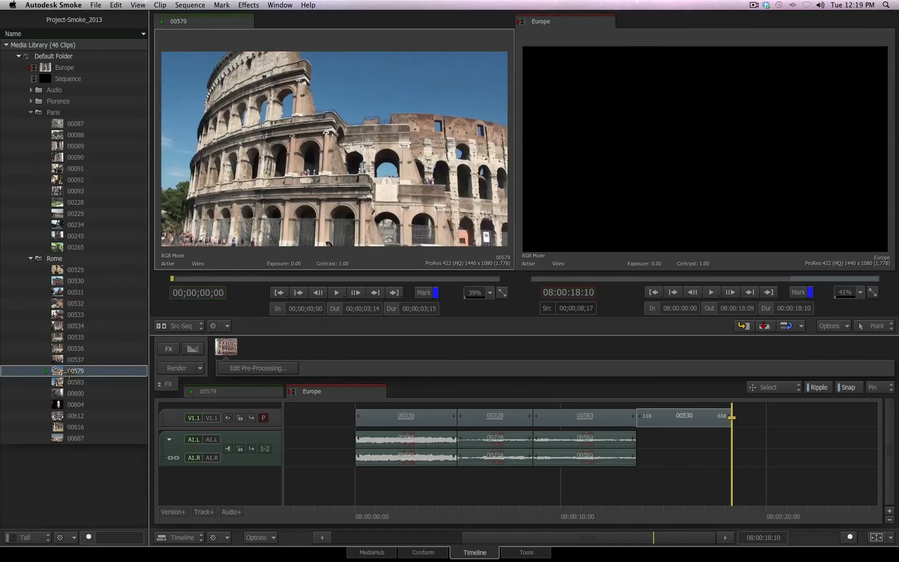
drag(197, 278, 315, 279)
click(278, 293)
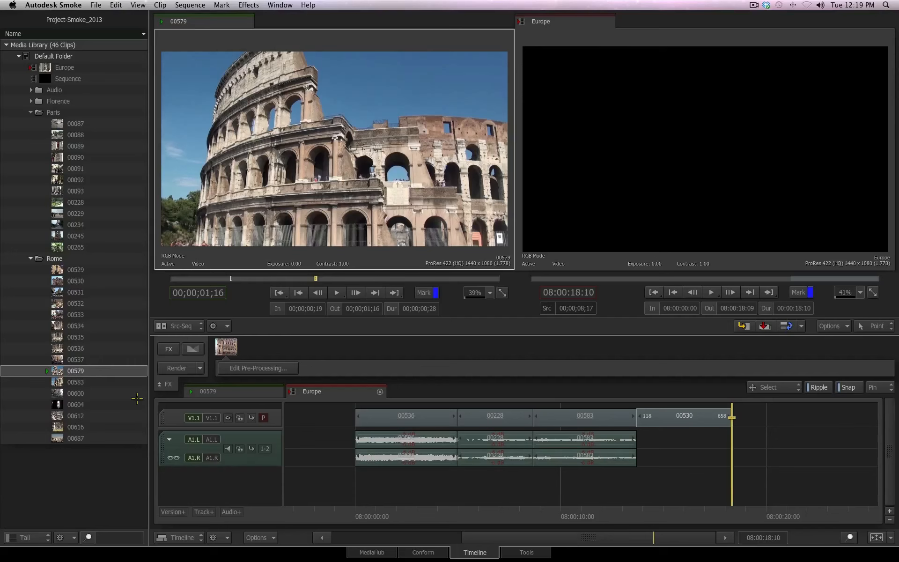
Step: Drag the marked 00579 section to the end of the sequence and delete it again
click(69, 371)
drag(69, 371, 724, 411)
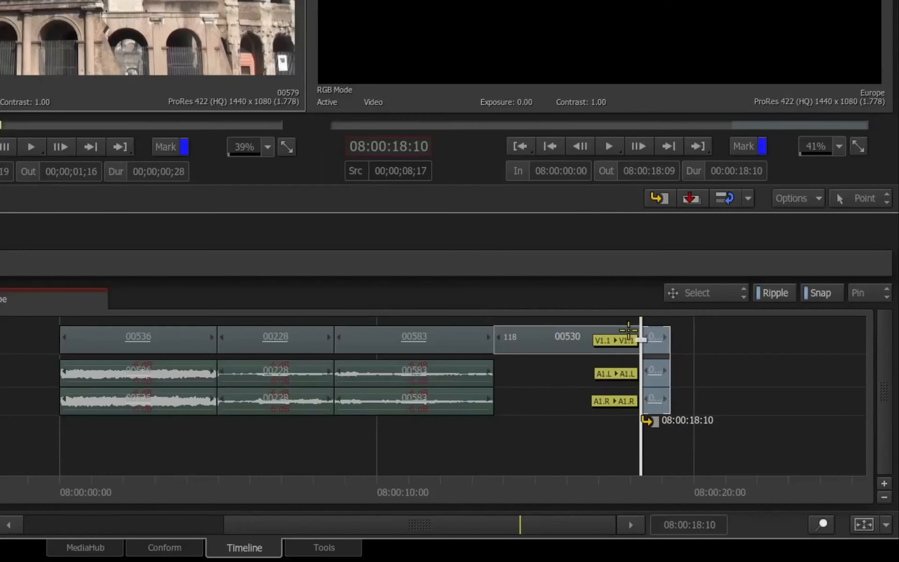
drag(628, 330, 665, 338)
drag(652, 340, 652, 338)
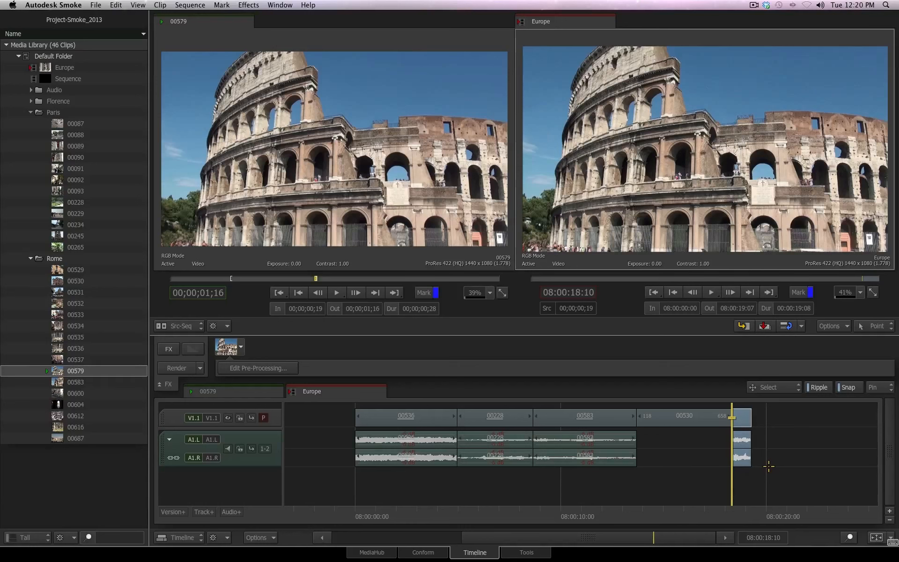
key(Delete)
Step: Turn off Ripple and drag the 00579 section onto the start of 00530 after 00583
click(819, 387)
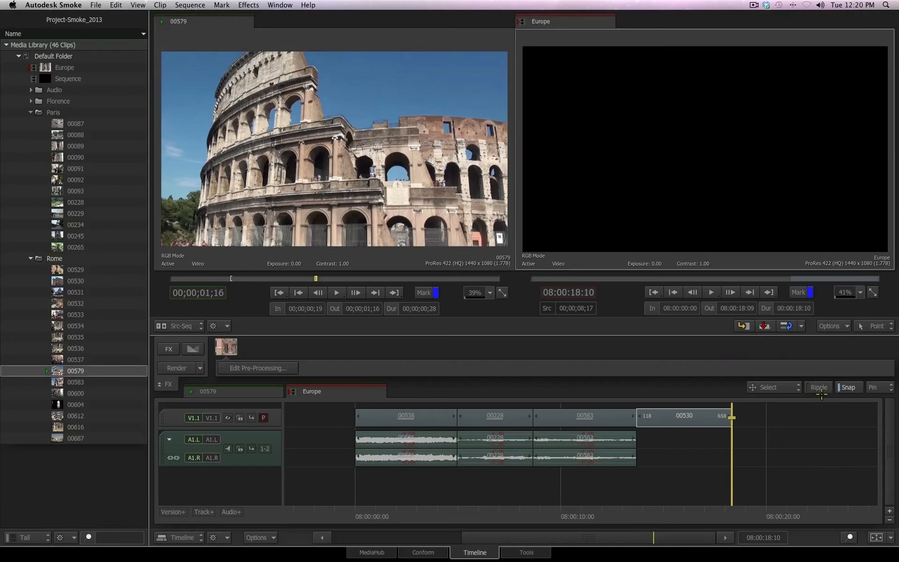
drag(54, 371, 734, 421)
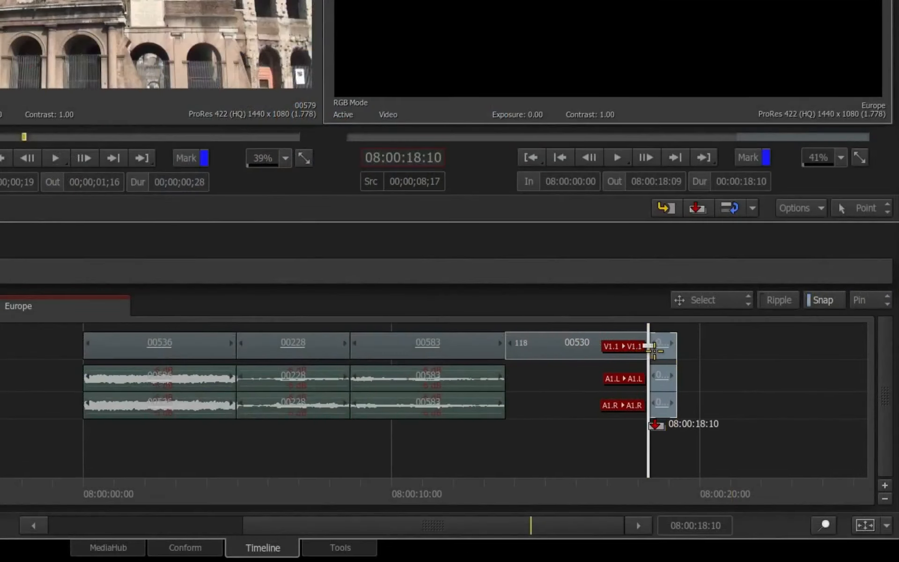
mouse_move(655, 350)
mouse_down()
mouse_move(691, 349)
mouse_move(653, 348)
mouse_move(658, 334)
mouse_move(662, 348)
mouse_move(511, 349)
mouse_move(648, 352)
mouse_up()
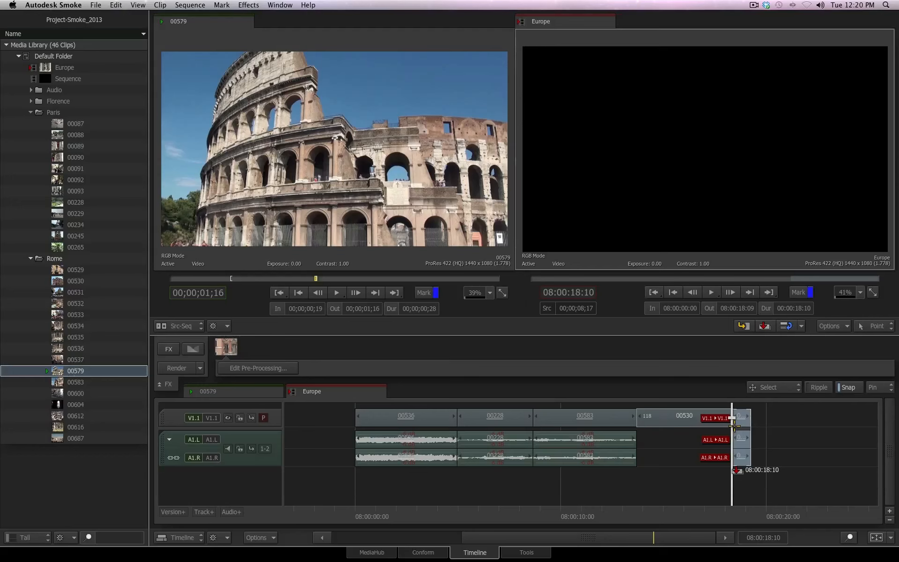
drag(734, 425, 638, 424)
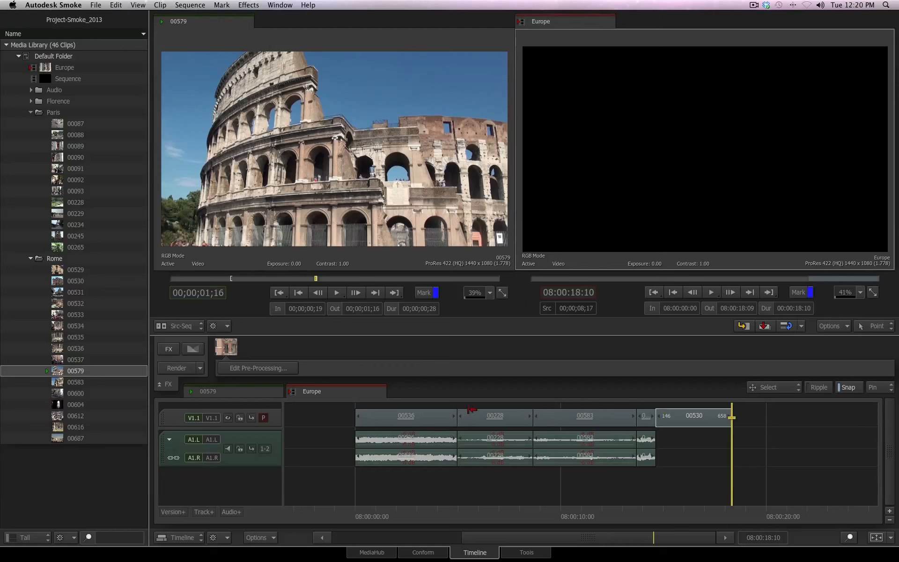
Step: Lock the 00579 source audio and drag its video onto a new track above 00530
click(231, 396)
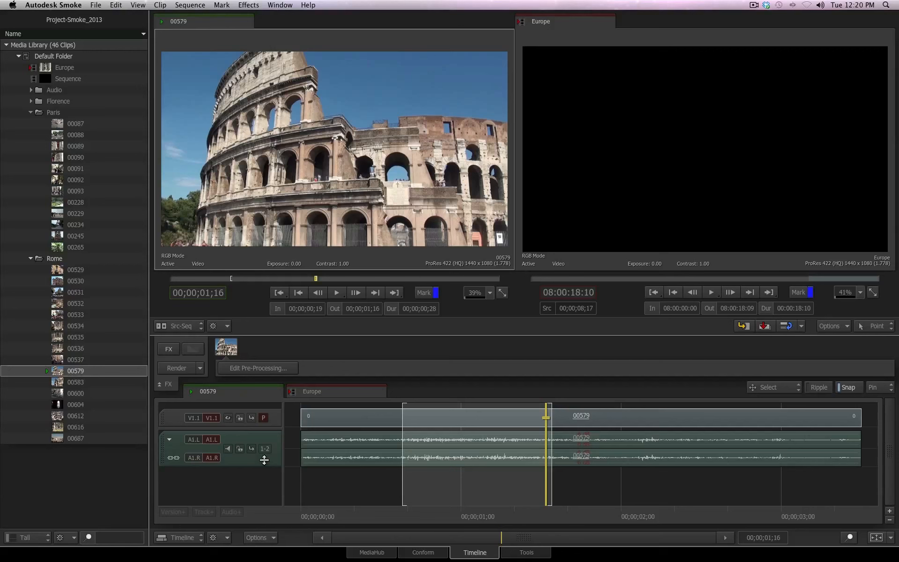
click(239, 449)
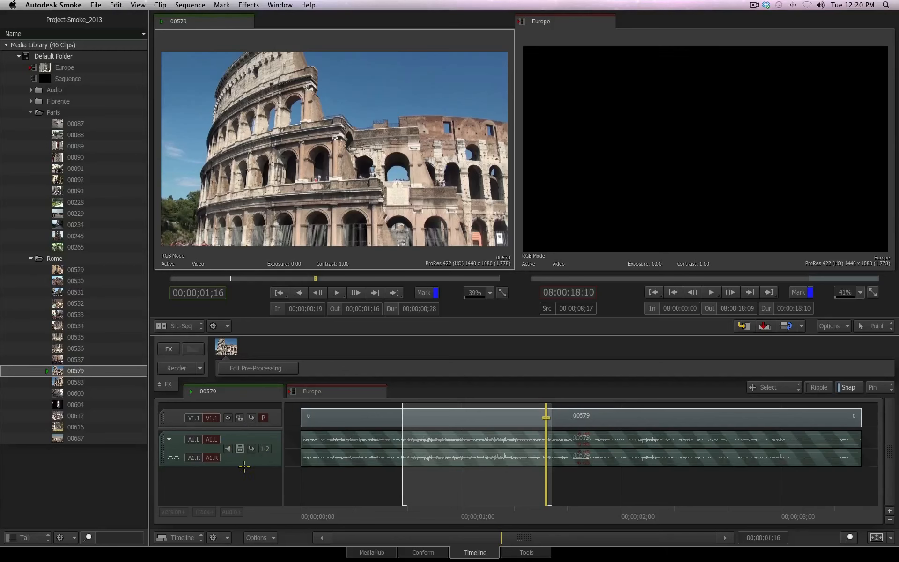
click(318, 391)
drag(82, 372, 691, 417)
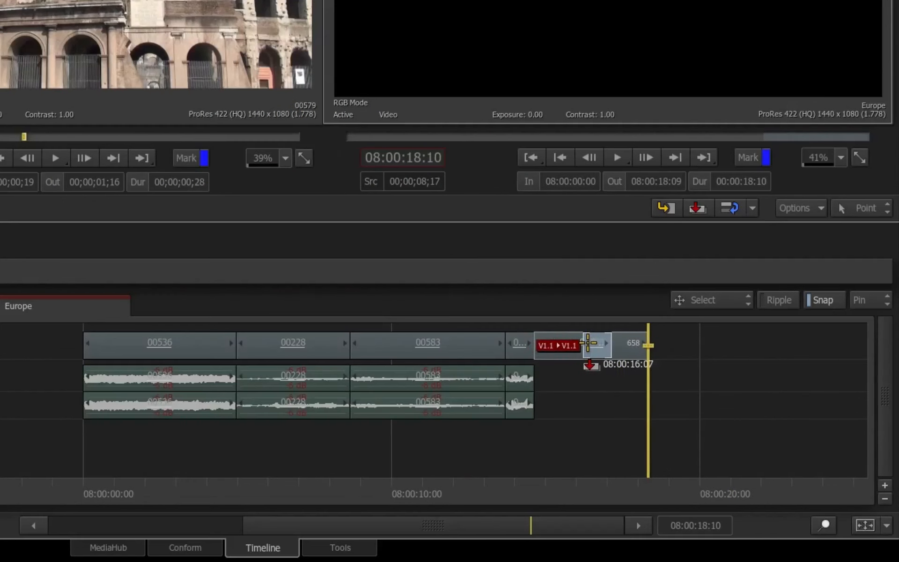
drag(588, 342, 665, 342)
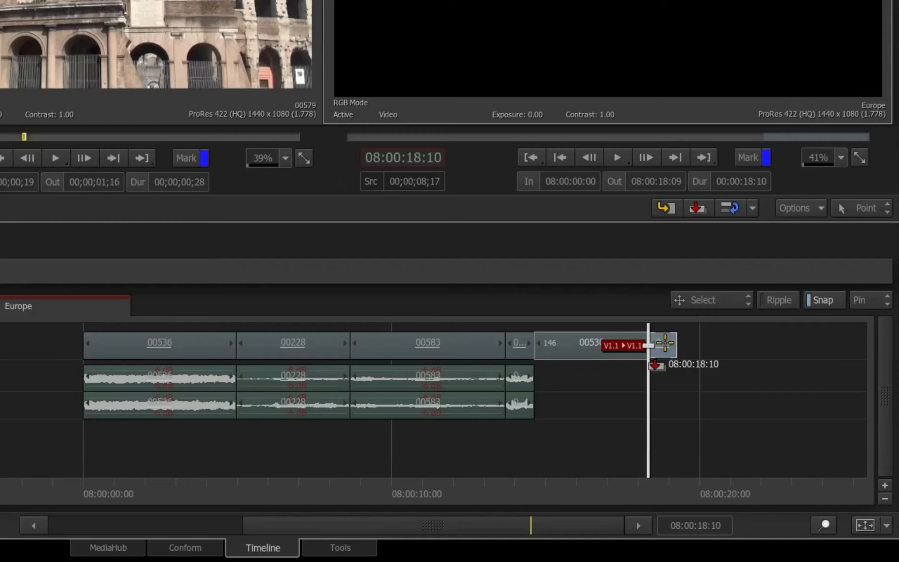
mouse_move(665, 343)
mouse_down()
mouse_move(663, 321)
mouse_move(588, 318)
mouse_move(633, 318)
mouse_move(596, 318)
mouse_up()
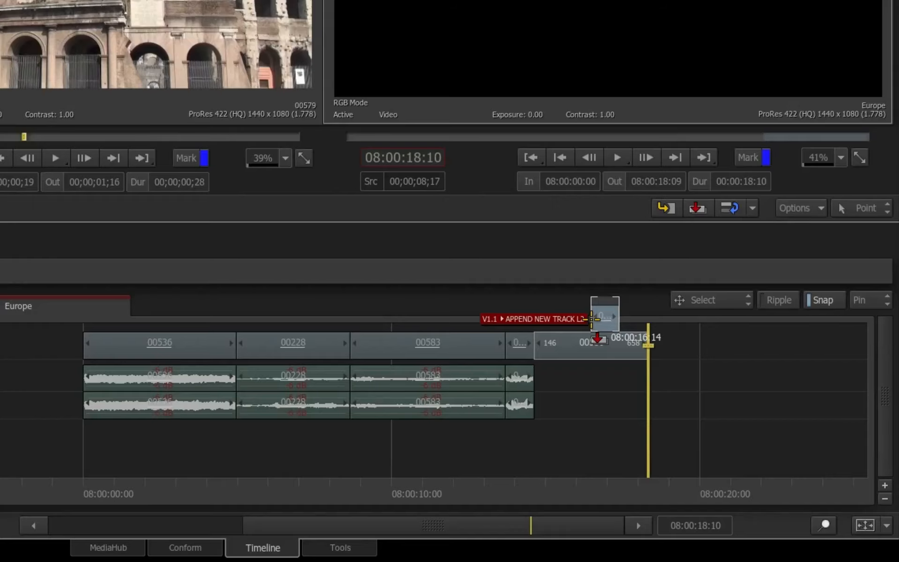
drag(596, 319, 596, 318)
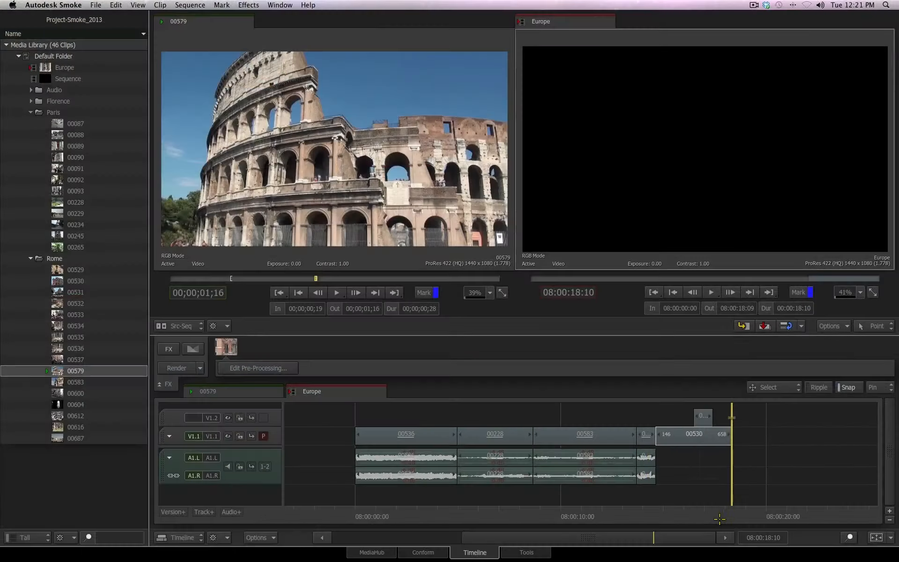
Step: Scrub over the stacked clips and compare the two video tracks in the sequence viewer
drag(719, 518, 693, 518)
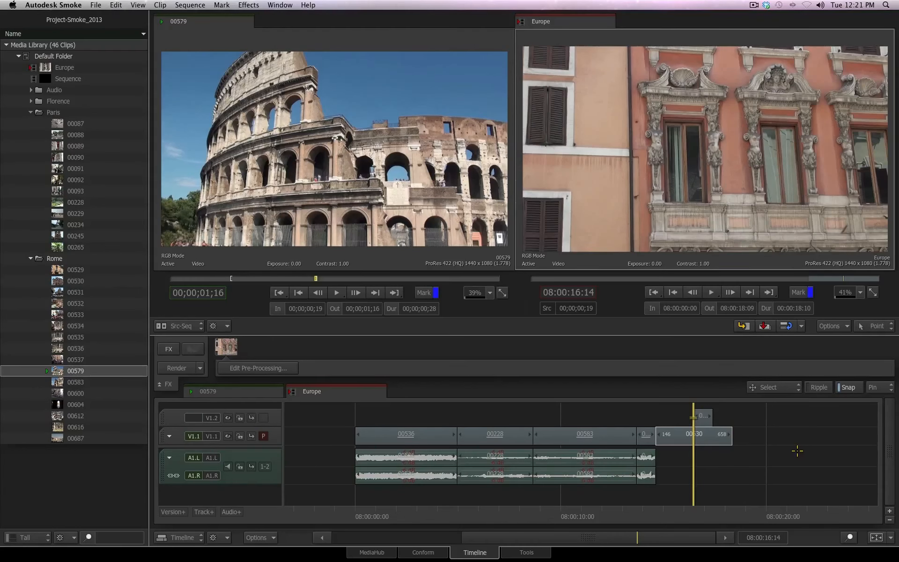
click(703, 416)
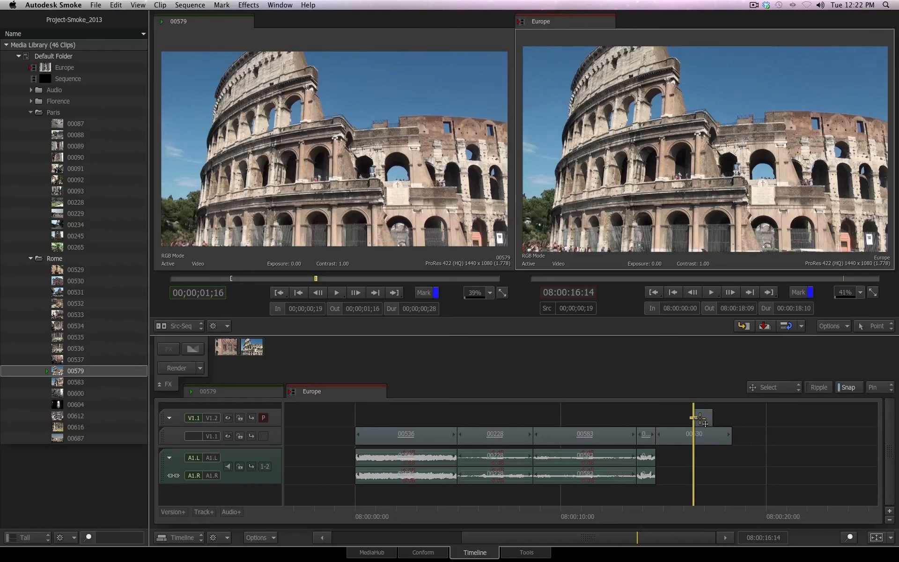
click(699, 418)
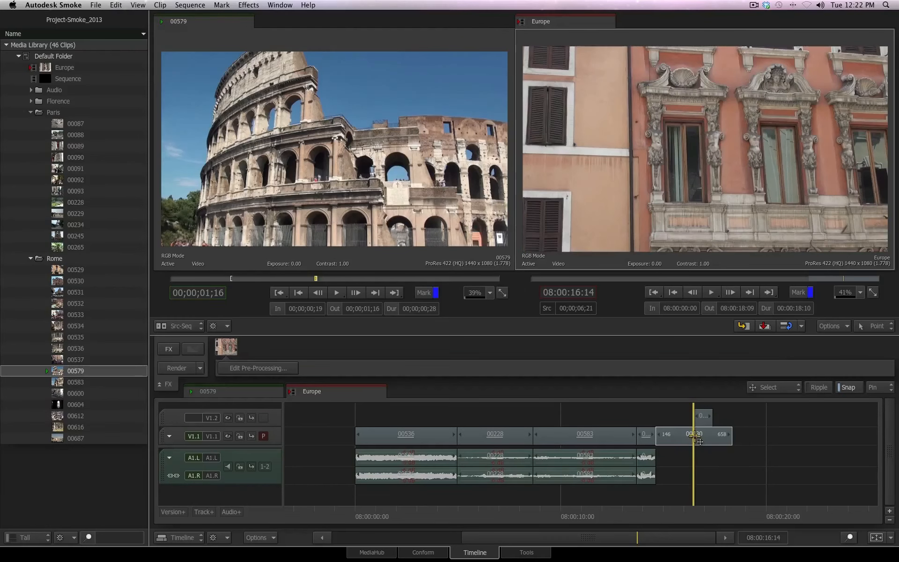
Step: Park the positioner inside 00583, mark clip 00535 from 00;00;00;29 to 00;00;03;02, and overwrite it into the sequence
click(694, 436)
drag(694, 513, 574, 514)
click(574, 436)
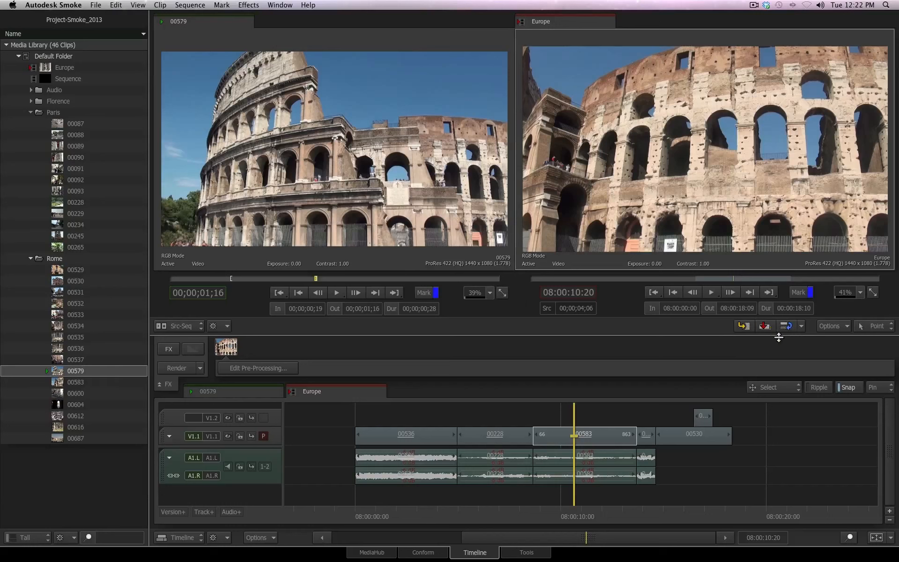
click(567, 513)
click(565, 512)
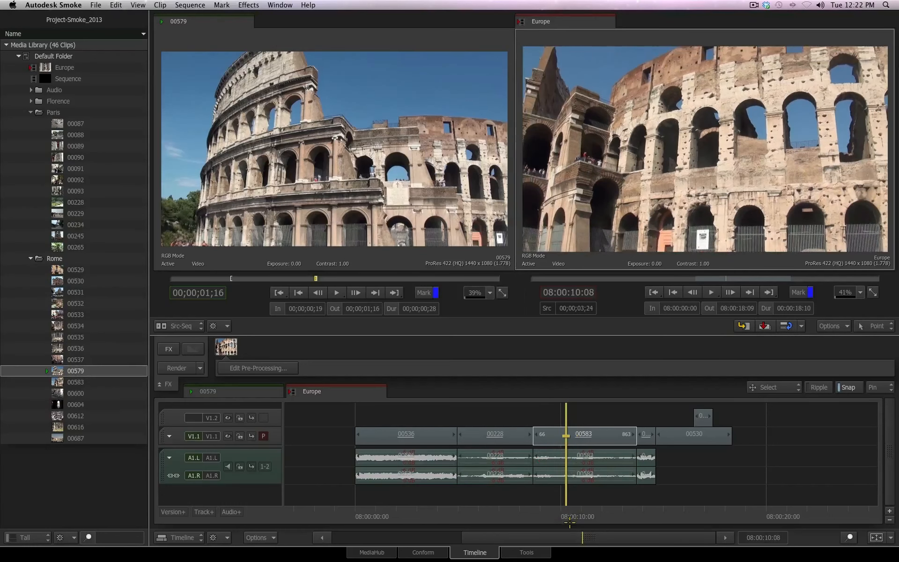
click(66, 337)
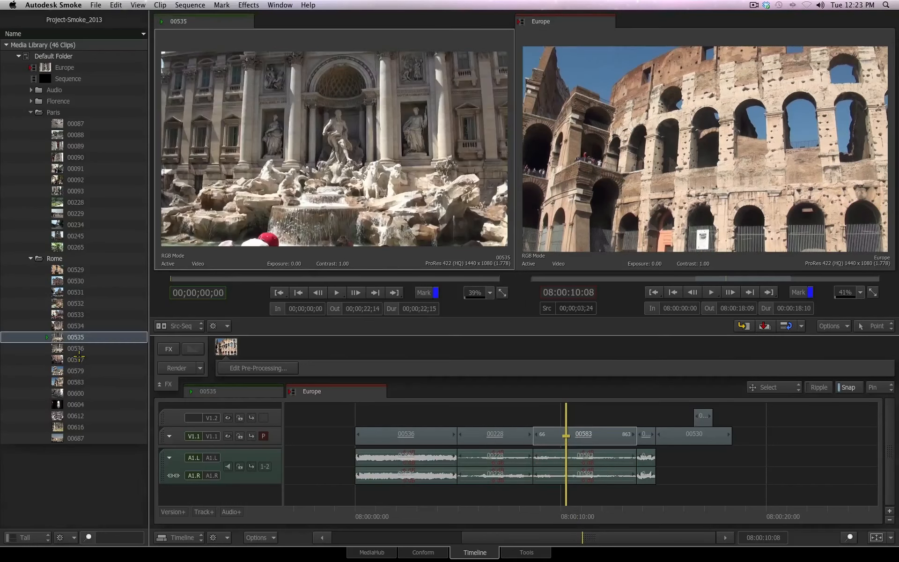
drag(178, 278, 215, 278)
key(i)
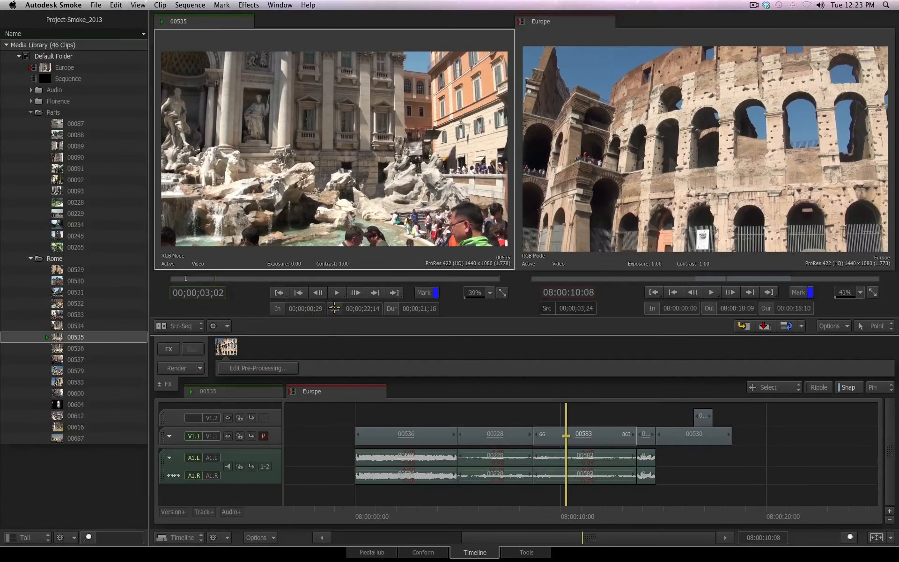
click(334, 307)
click(764, 326)
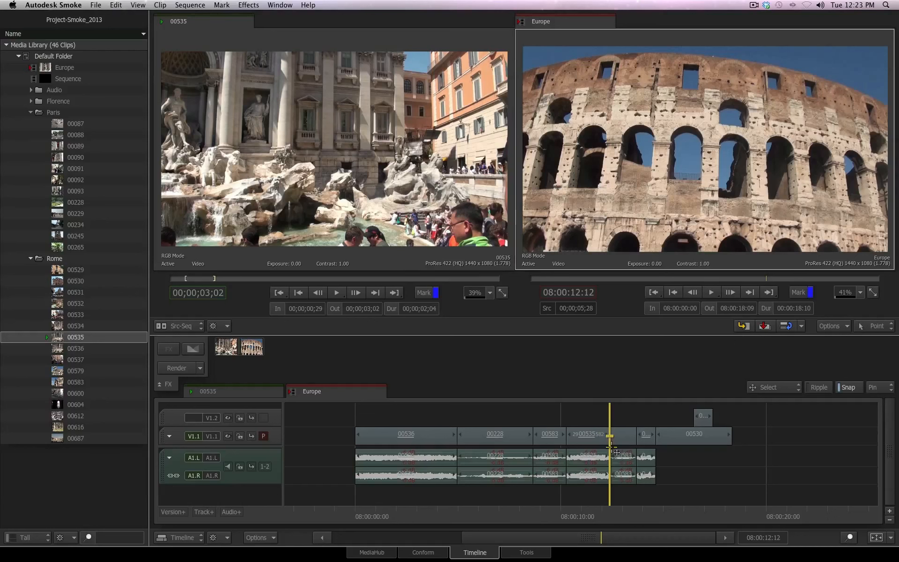
Step: Patch the source video to track V1.2 and overwrite the marked 00535 section onto that upper track
click(611, 418)
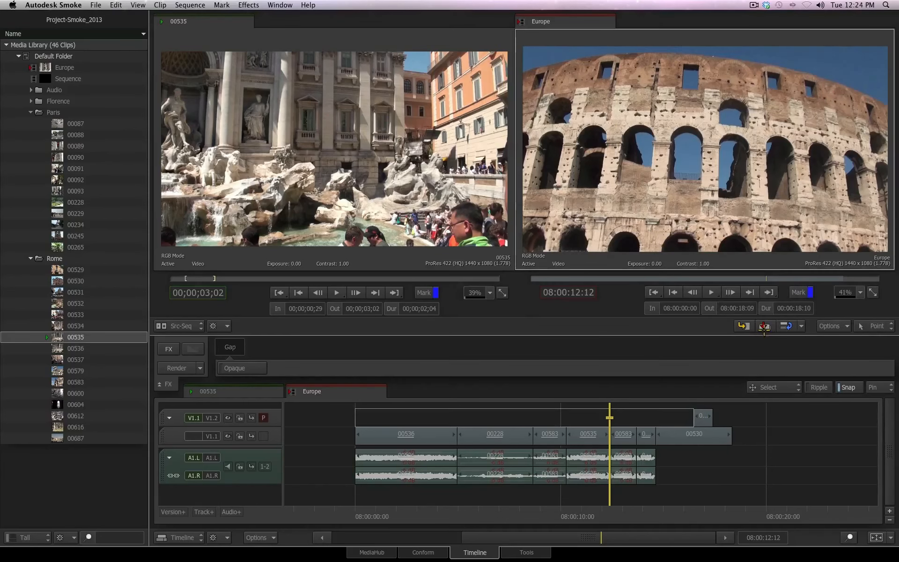
click(764, 324)
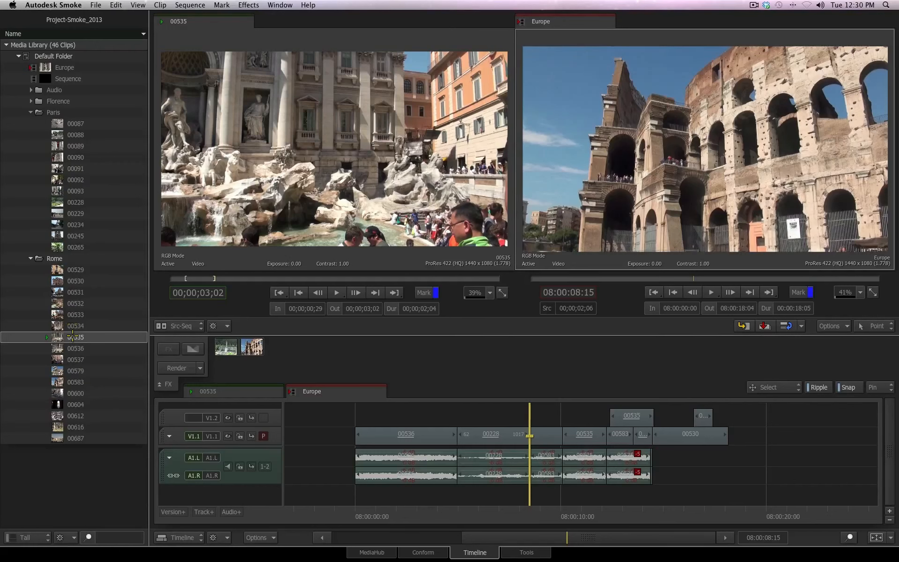
Step: Select Rome clips 00532 and 00533 along with 00535 and drag them onto the upper video track past 00530
click(72, 314)
click(76, 303)
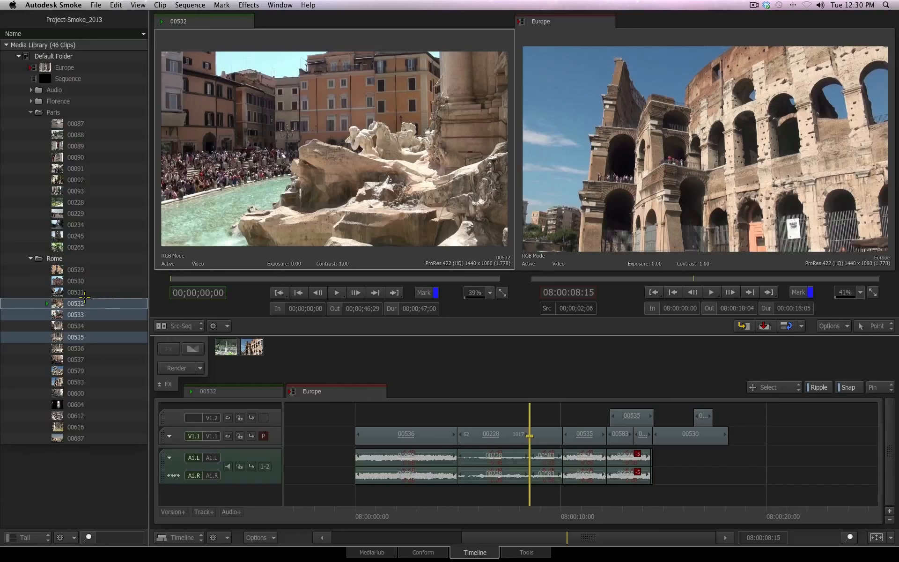
drag(80, 303, 707, 421)
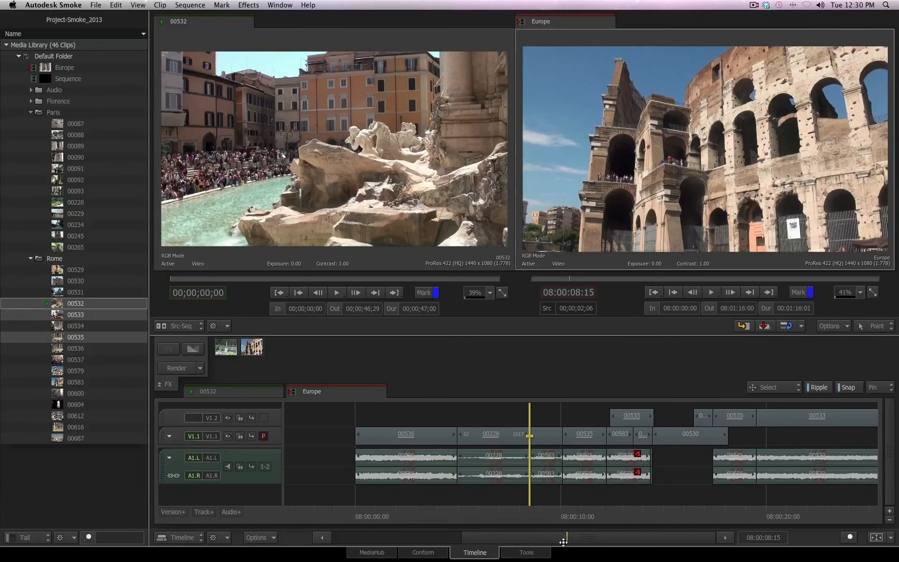